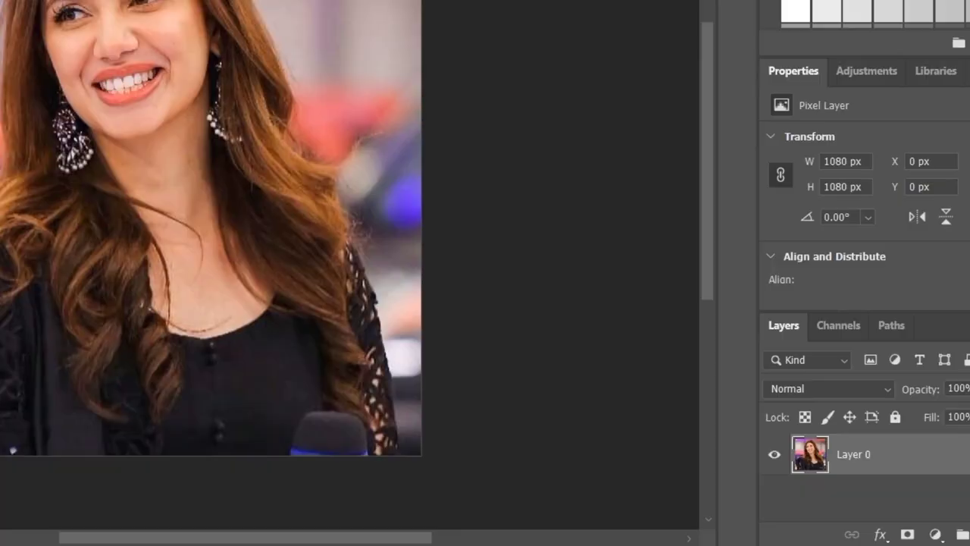
- Duplicate the portrait layer and apply Shadows/Highlights with a 26% Shadows amount to the copy
key("ctrl+j")
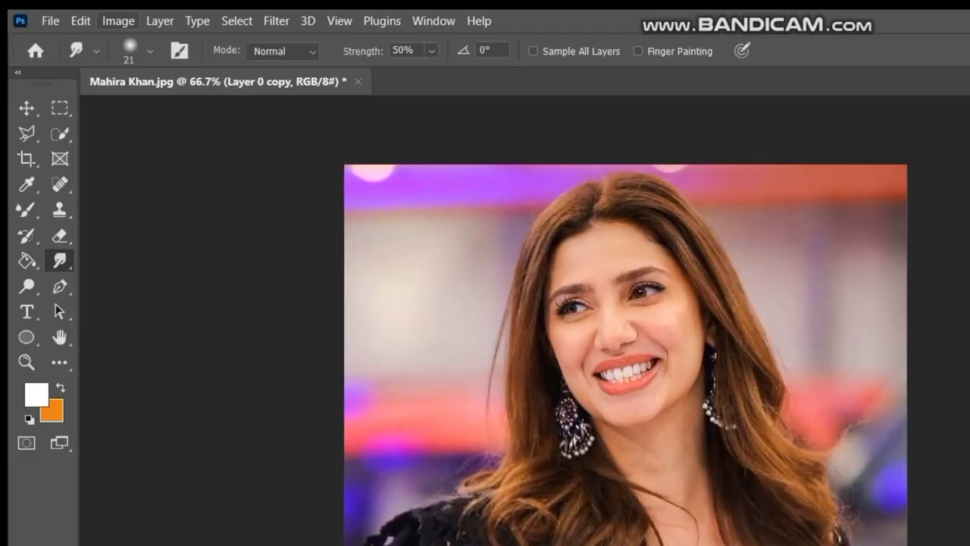
left_click(117, 21)
mouse_move(148, 67)
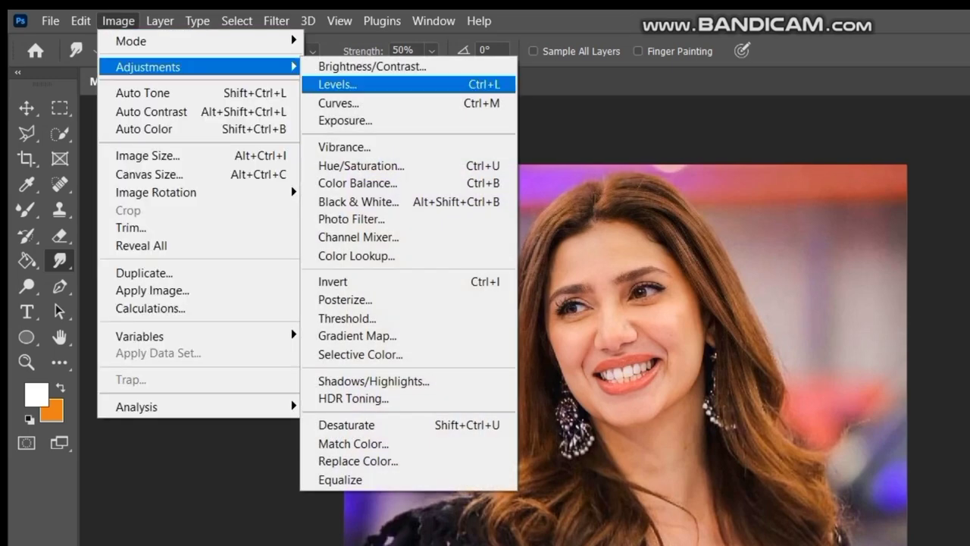
left_click(373, 381)
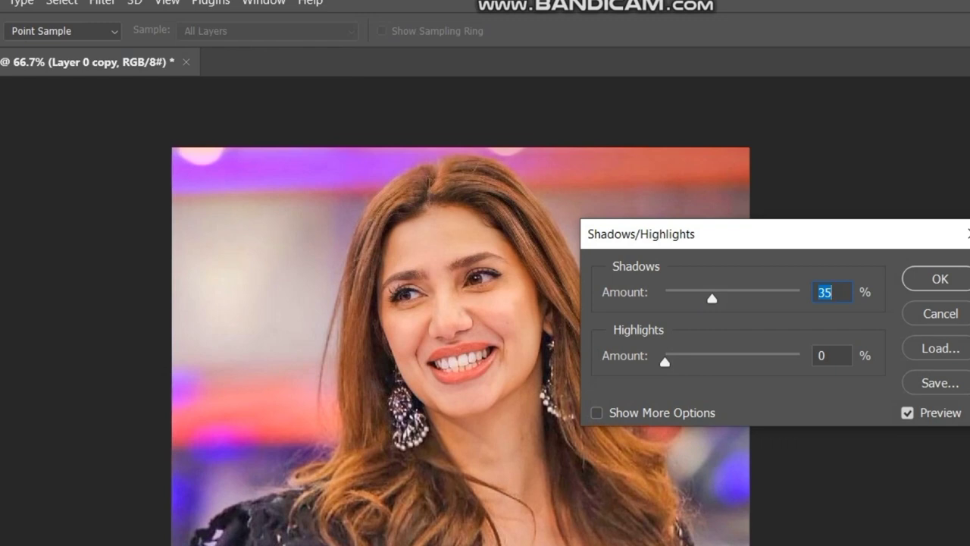
key("Down")
key("Down")
key("Down")
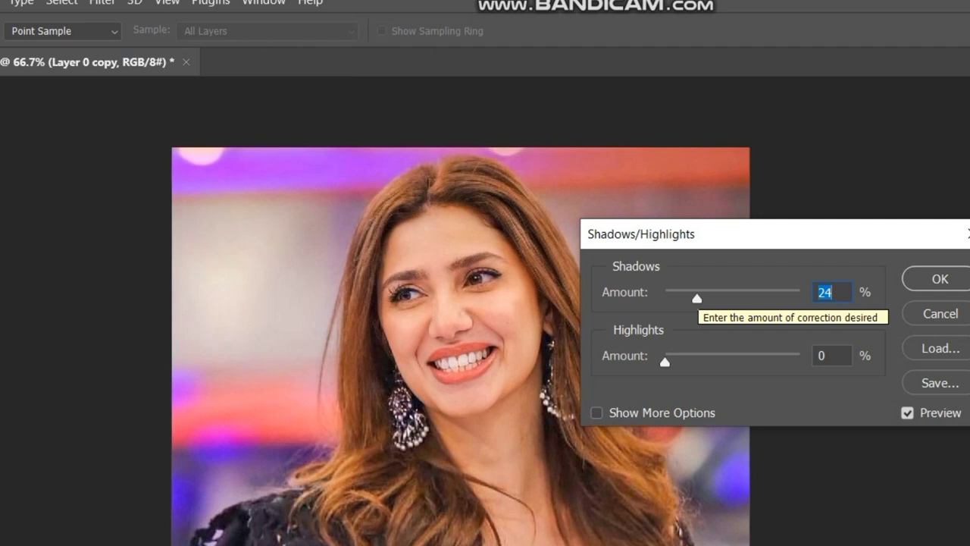
key("Up")
key("Up")
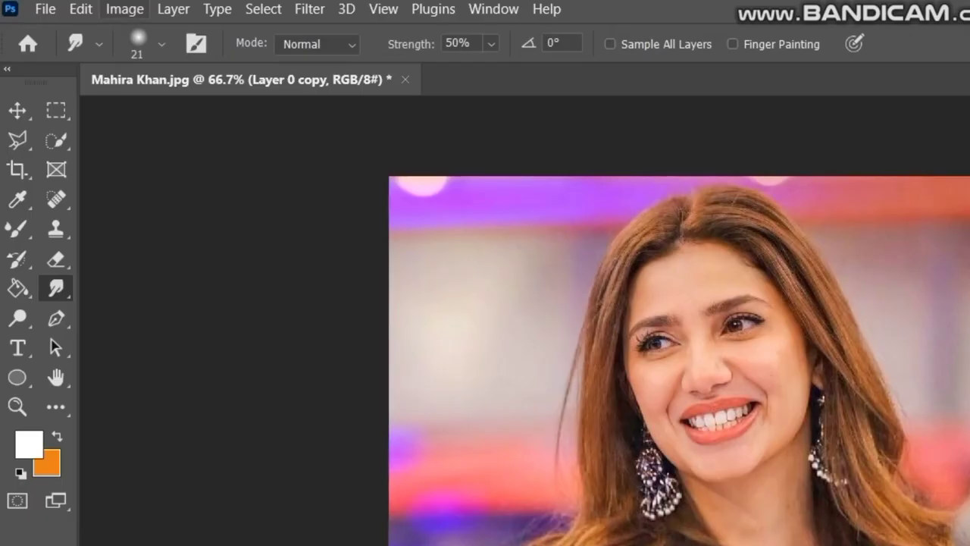
- Apply Levels to Layer 0 copy with input levels 12, 1.00 and 225
left_click(124, 10)
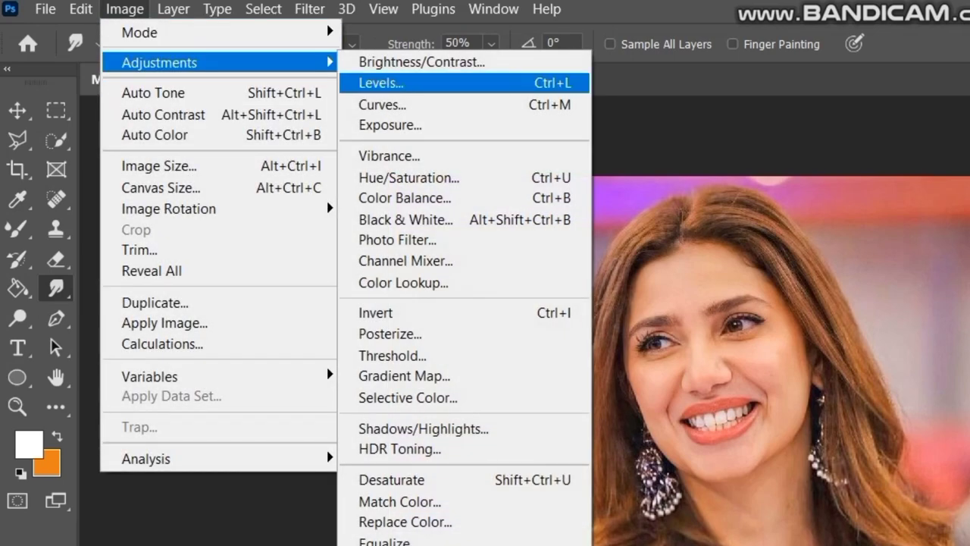
left_click(381, 83)
type("2")
key("Up")
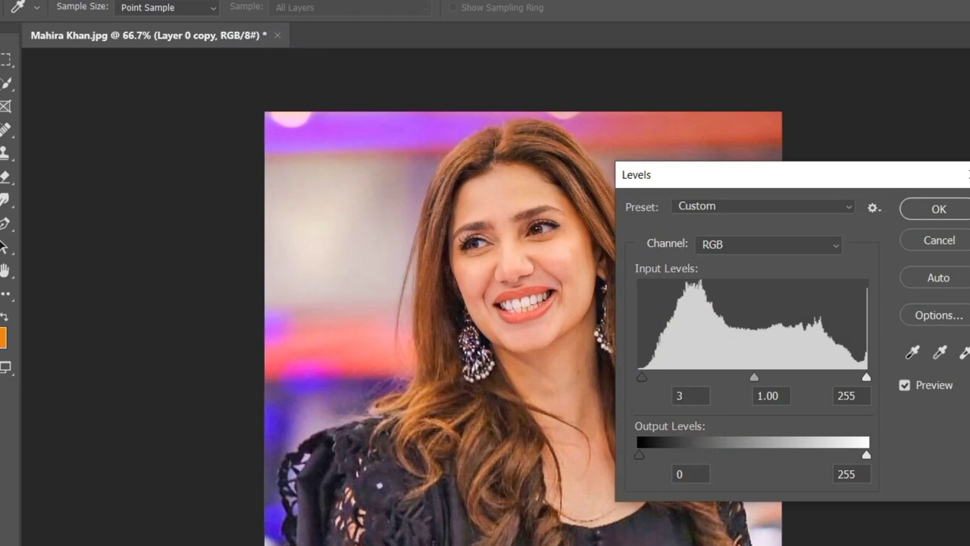
key("Up")
key("Up")
key("Up")
key("Up")
key("Up")
key("Up")
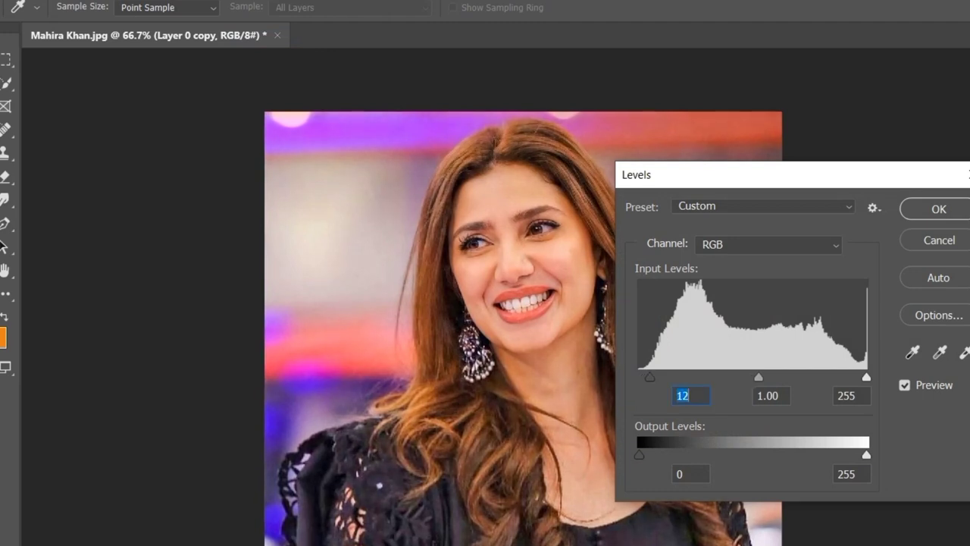
left_click_drag(866, 377, 839, 377)
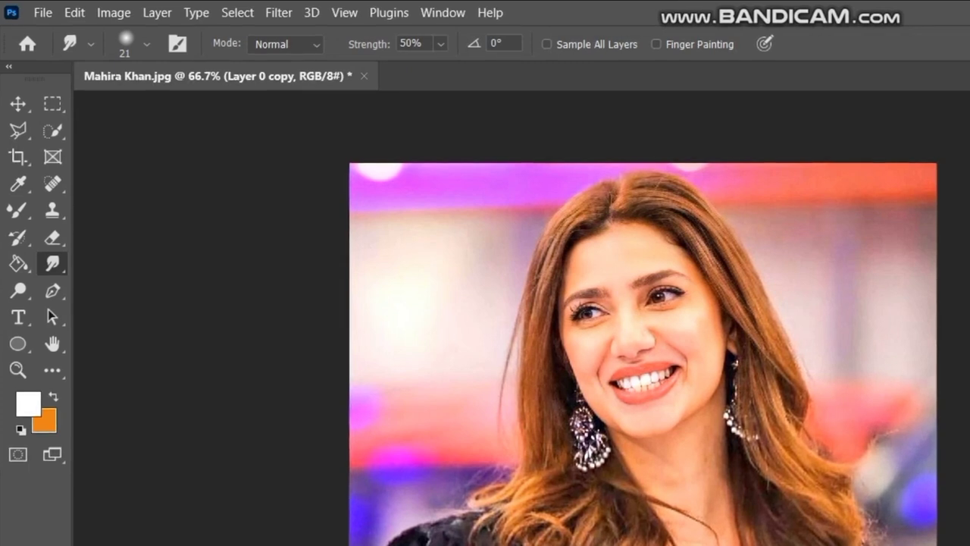
- Duplicate to Layer 0 copy 2 and apply a High Pass filter at 2.5 pixels radius
key("ctrl+j")
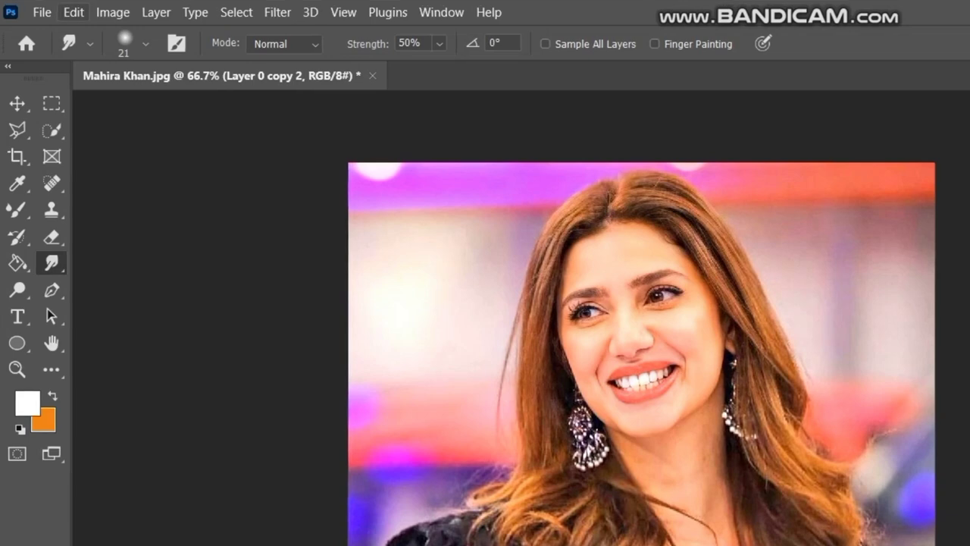
left_click(277, 12)
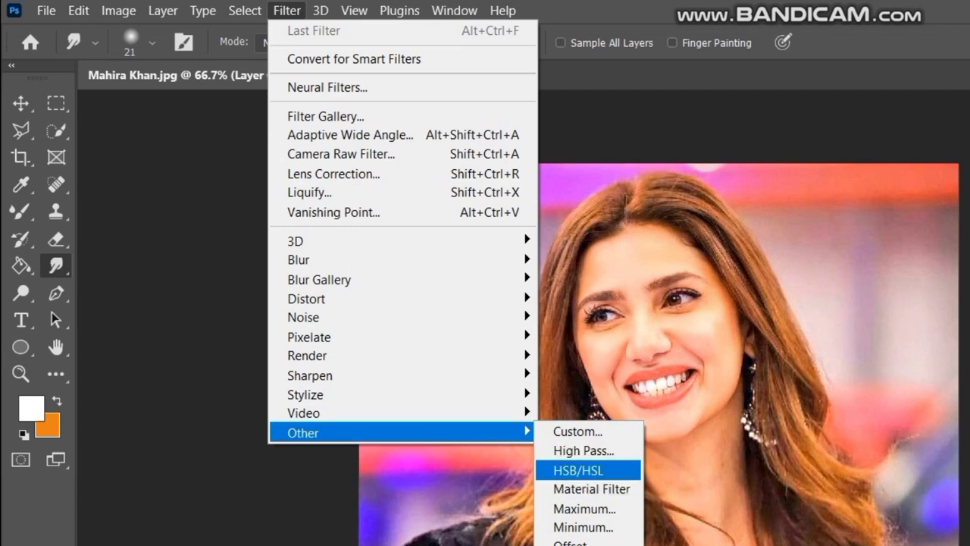
left_click(584, 450)
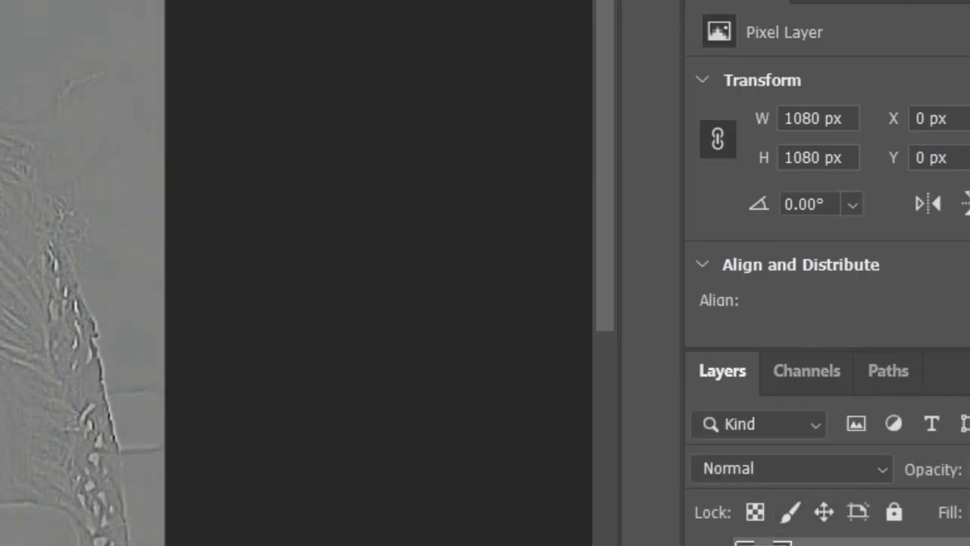
- Set the High Pass layer to Overlay blending and merge it into the layer below
left_click(794, 469)
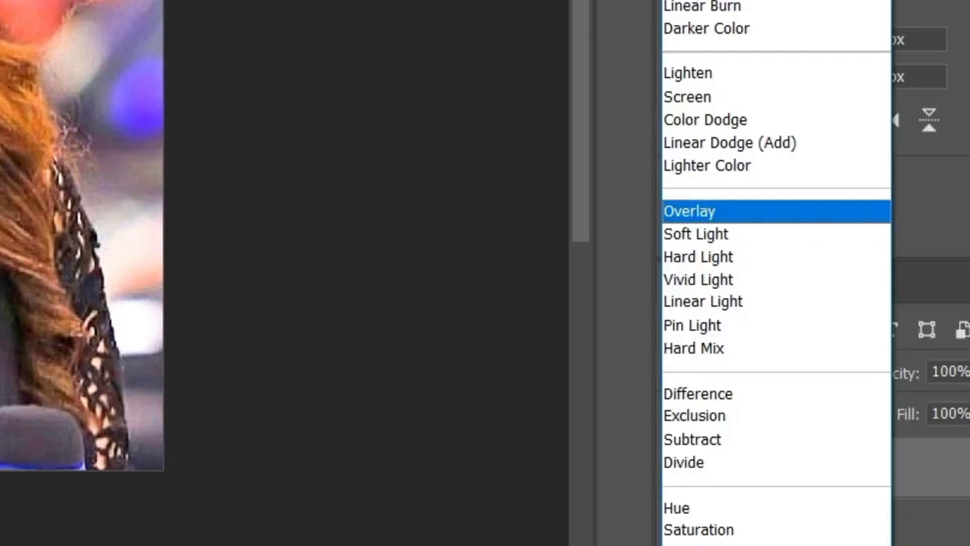
left_click(694, 211)
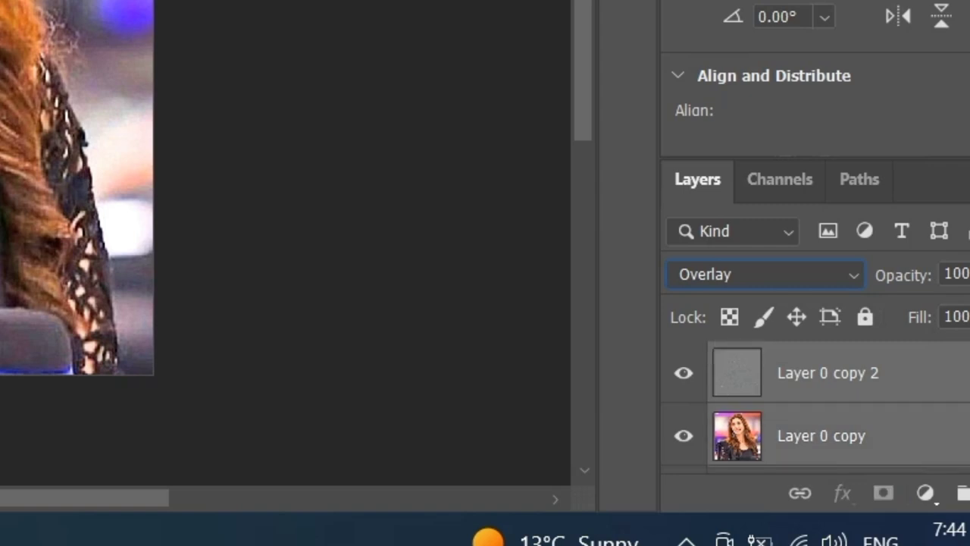
right_click(871, 373)
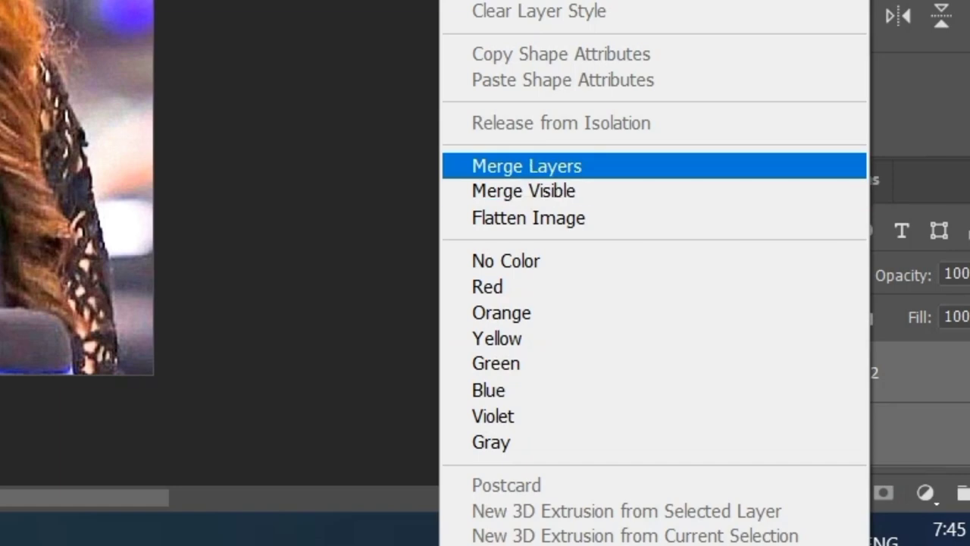
left_click(527, 166)
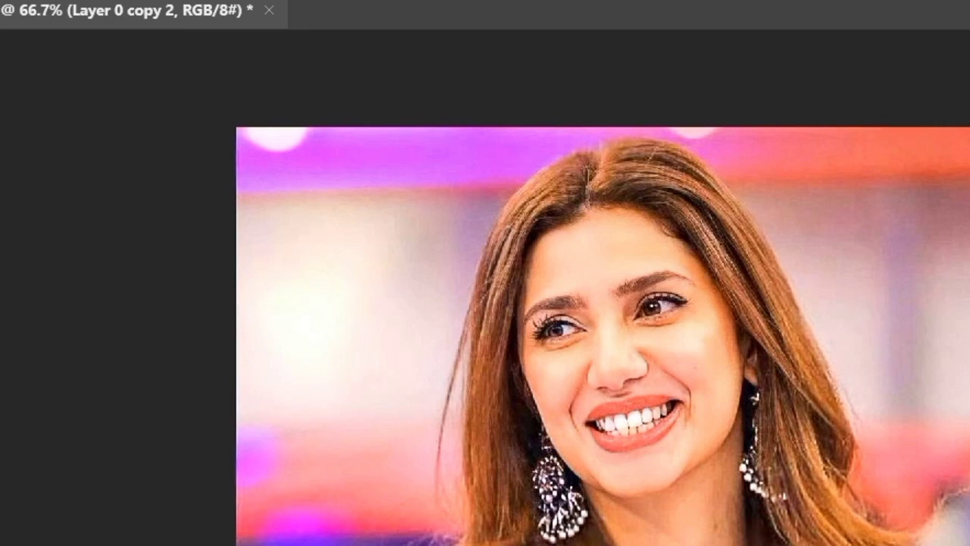
- Apply an Unsharp Mask of 135% amount and 2.0-pixel radius to Layer 0 copy 2
key("alt+t")
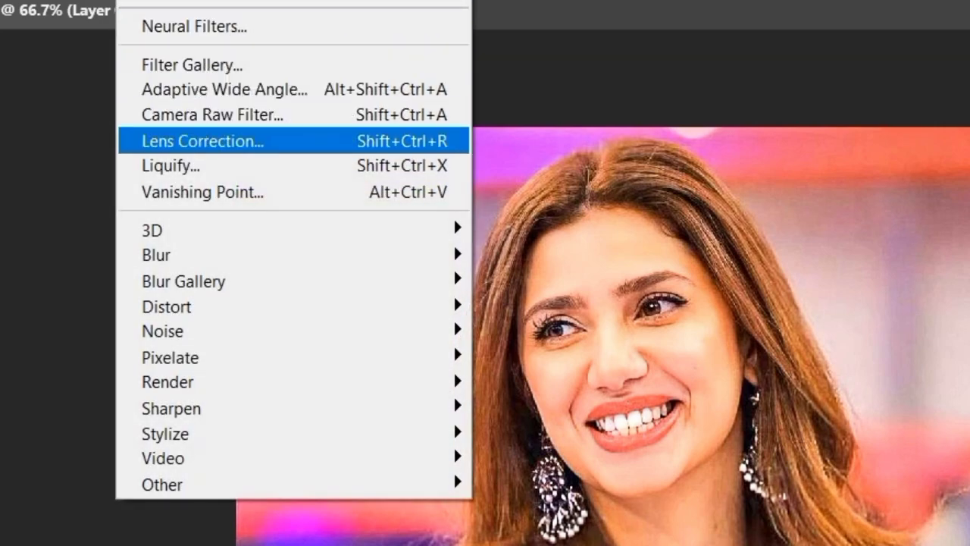
key("Down")
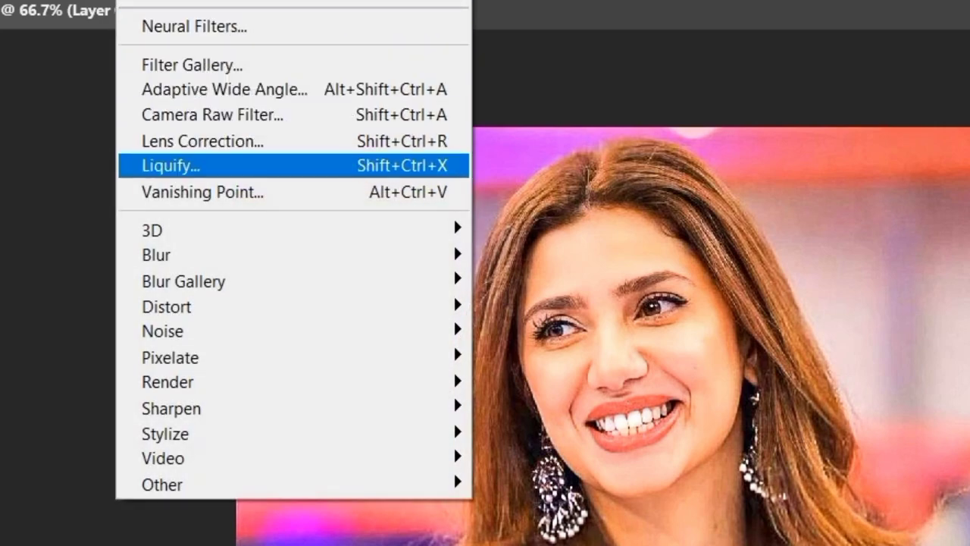
key("Down")
key("Down")
key("Down")
key("Down")
key("Down")
key("Down")
key("Up")
key("Right")
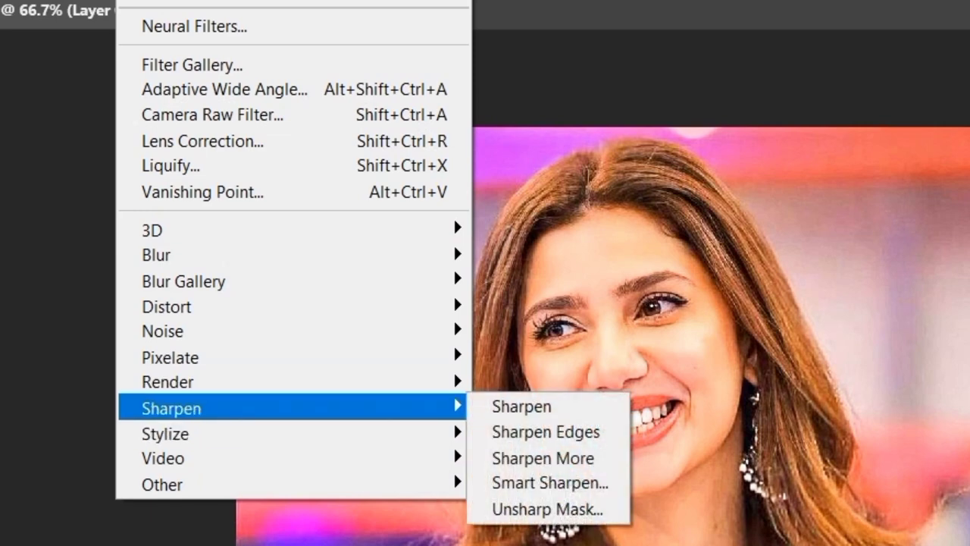
key("Down")
key("Down")
key("Down")
key("Down")
key("Return")
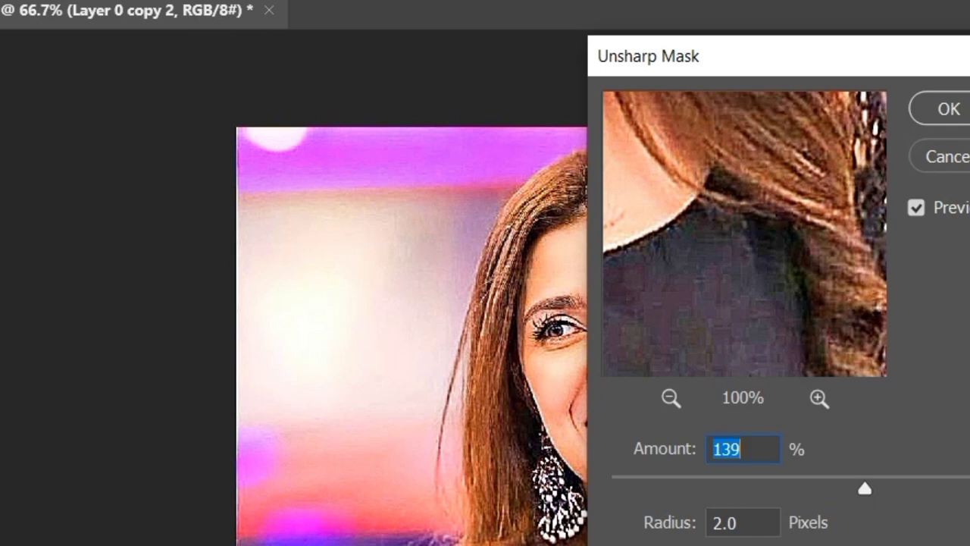
type("126")
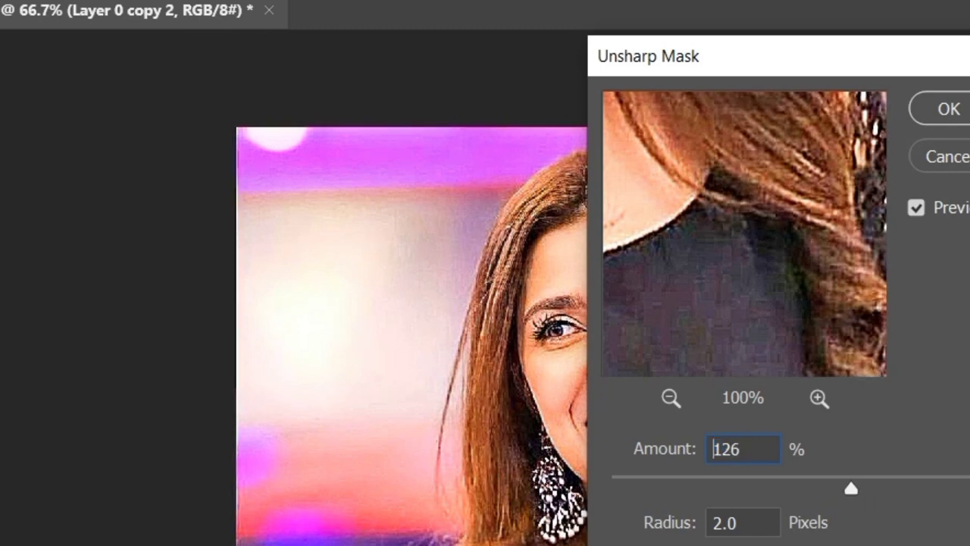
scroll(743, 449, "down", 8)
scroll(743, 449, "up", 3)
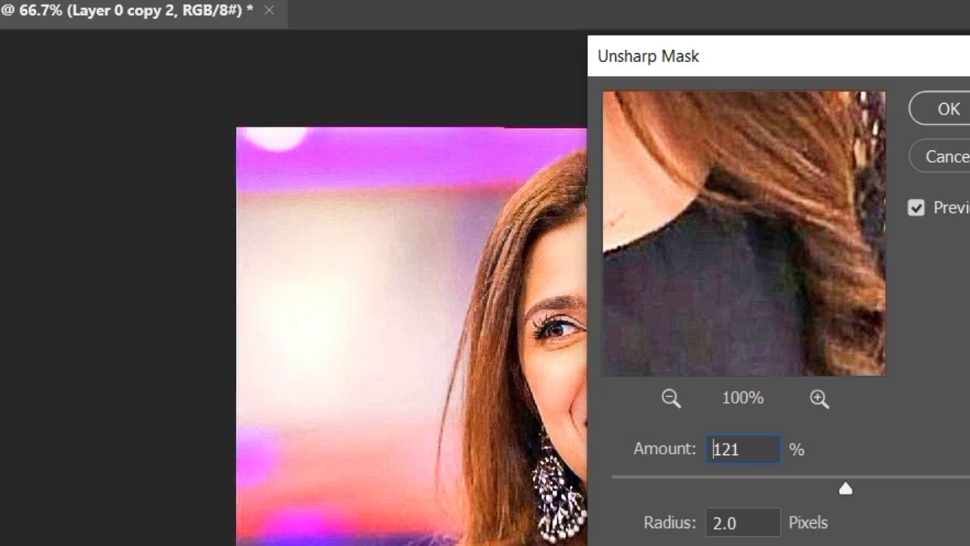
scroll(743, 449, "up", 2)
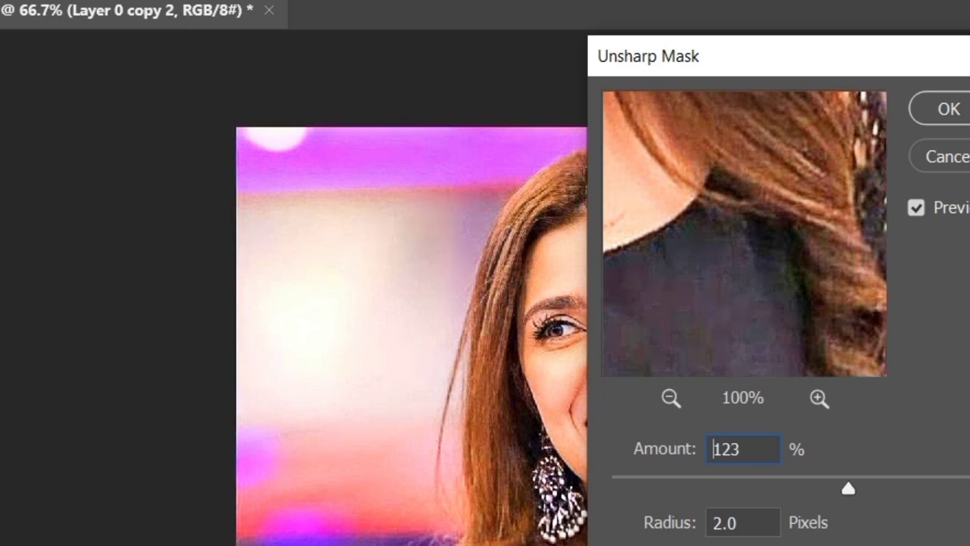
scroll(743, 449, "up", 3)
scroll(743, 449, "up", 5)
scroll(743, 449, "up", 4)
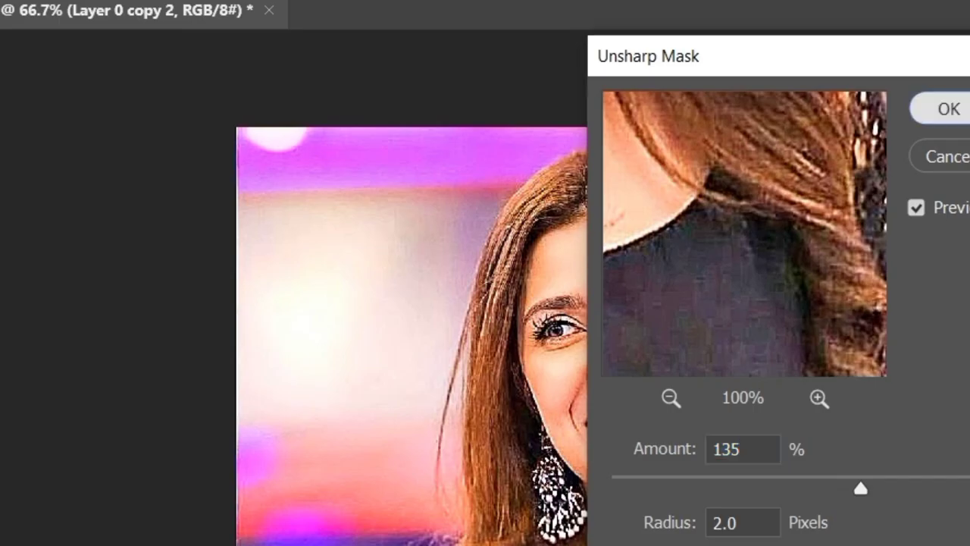
key("Return")
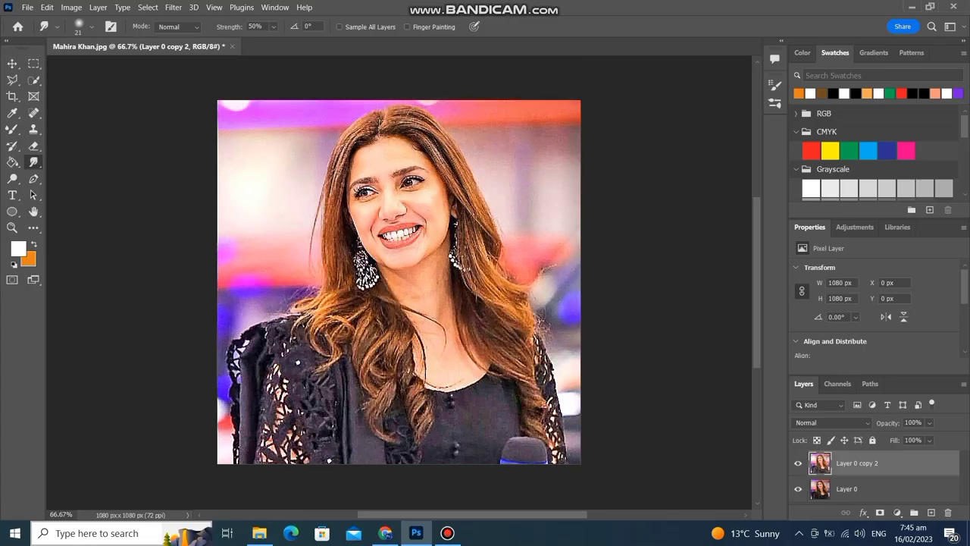
- Apply the Diffuse filter in Anisotropic mode for a smooth painted look
left_click(173, 7)
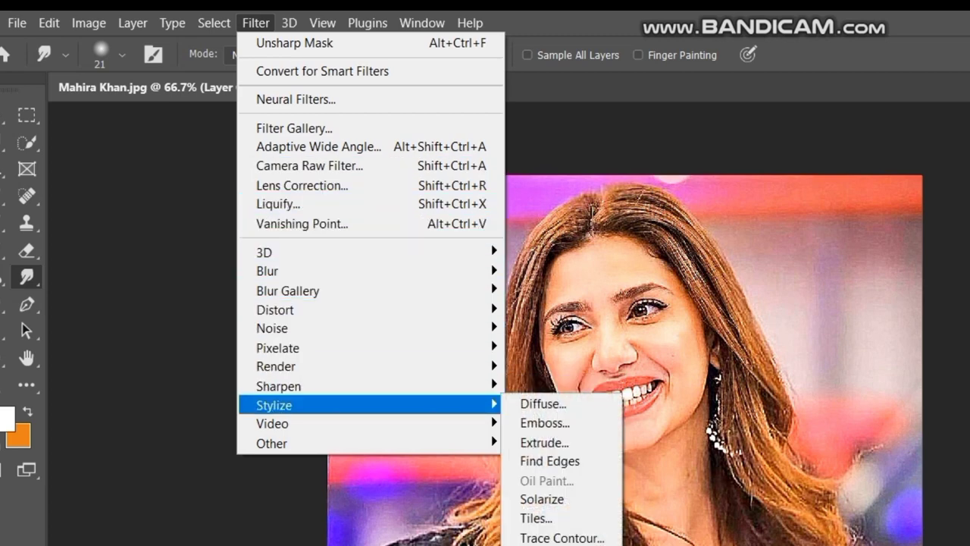
left_click(543, 403)
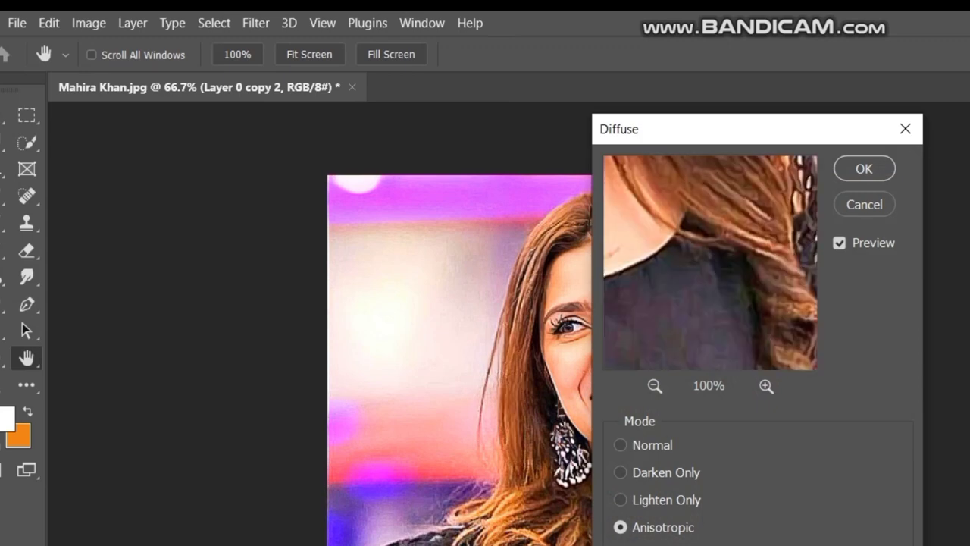
left_click(865, 168)
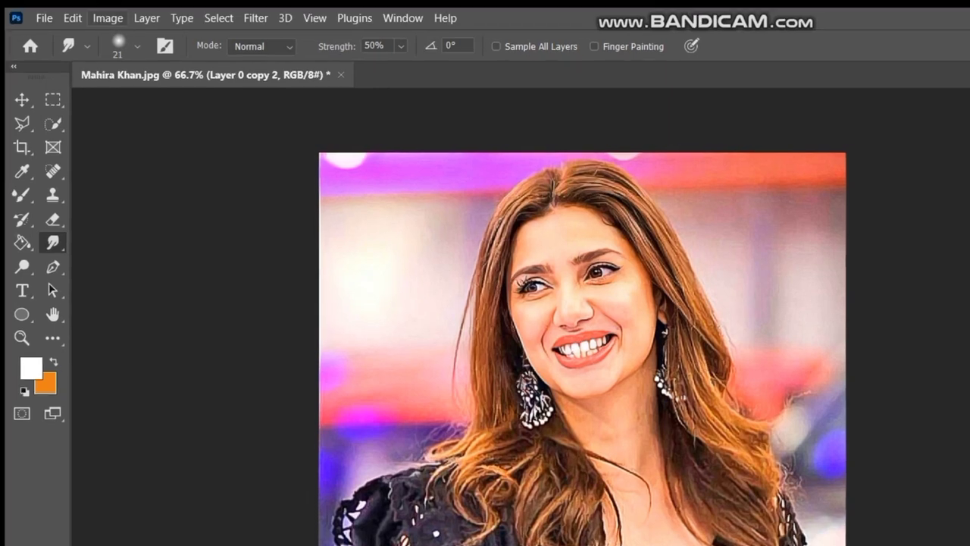
left_click(100, 22)
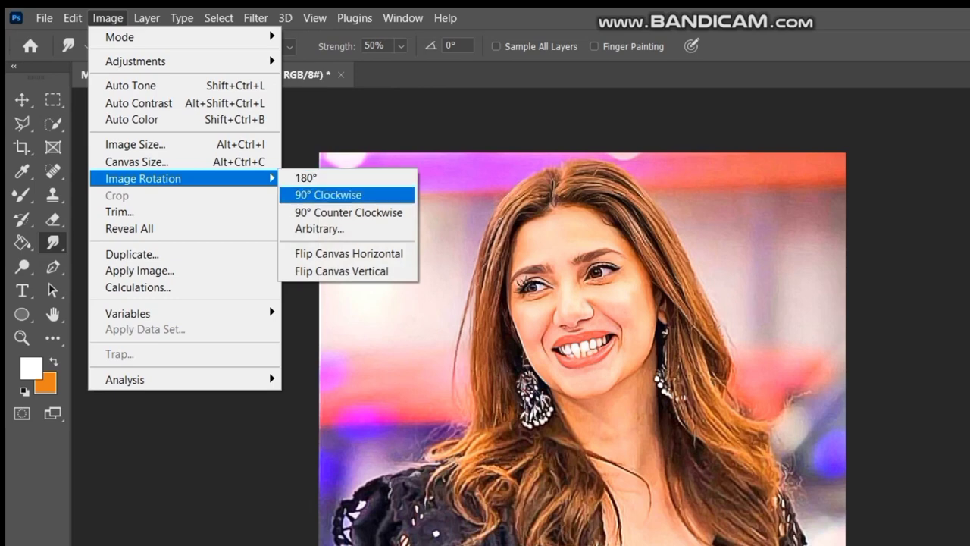
- Rotate the portrait 90° clockwise twice, leaving it upside down
left_click(328, 195)
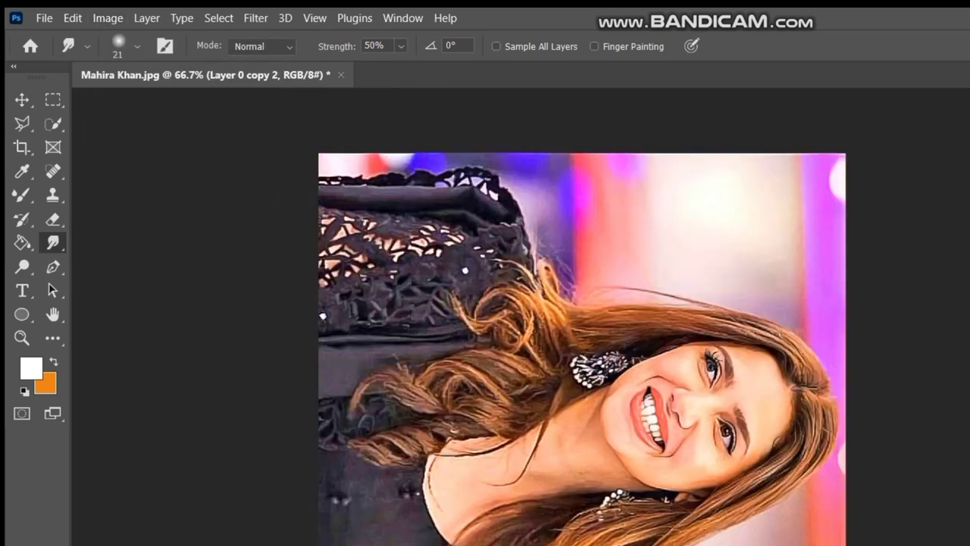
left_click(256, 18)
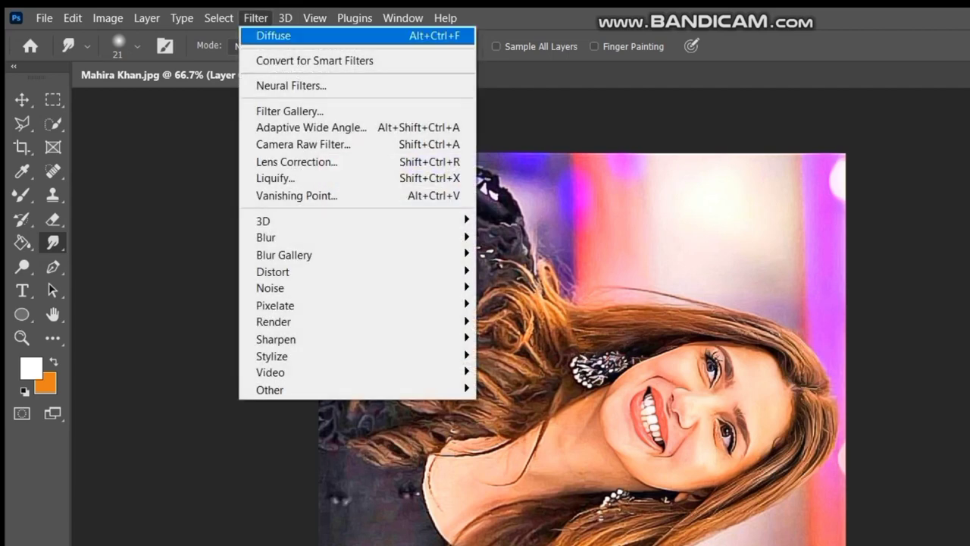
key("Escape")
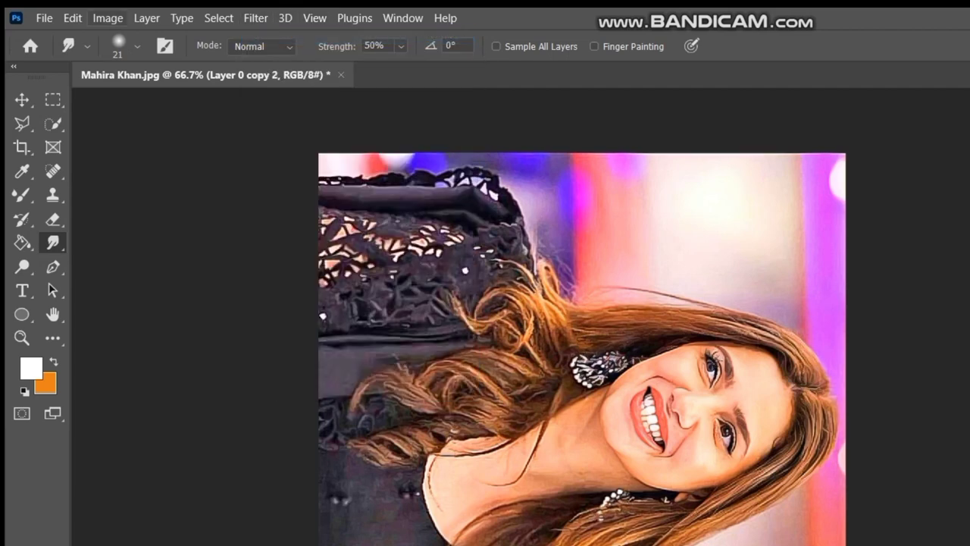
left_click(108, 17)
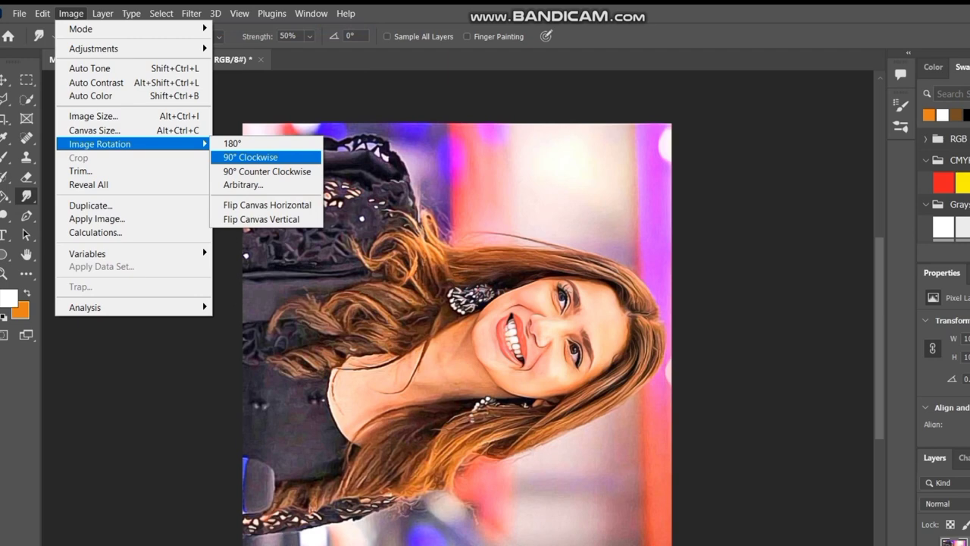
left_click(250, 157)
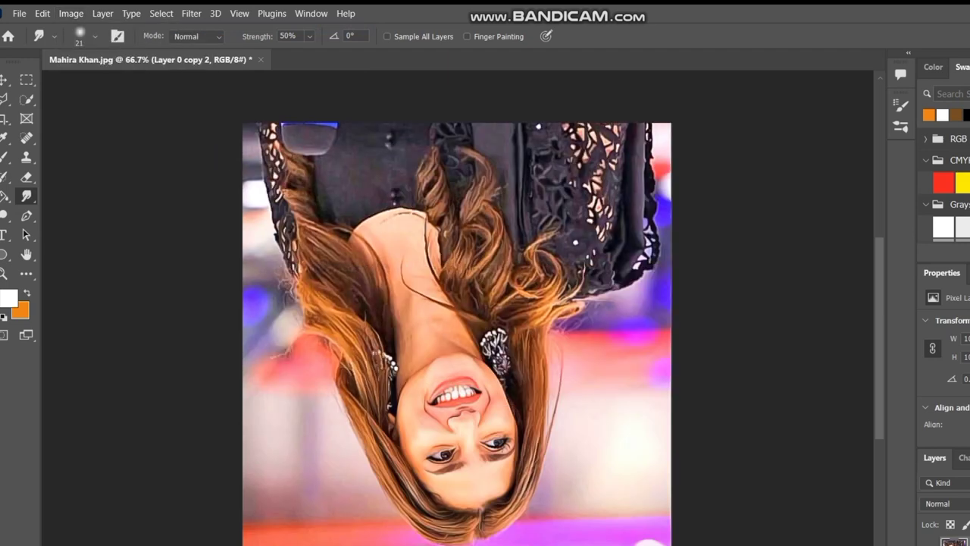
left_click(191, 13)
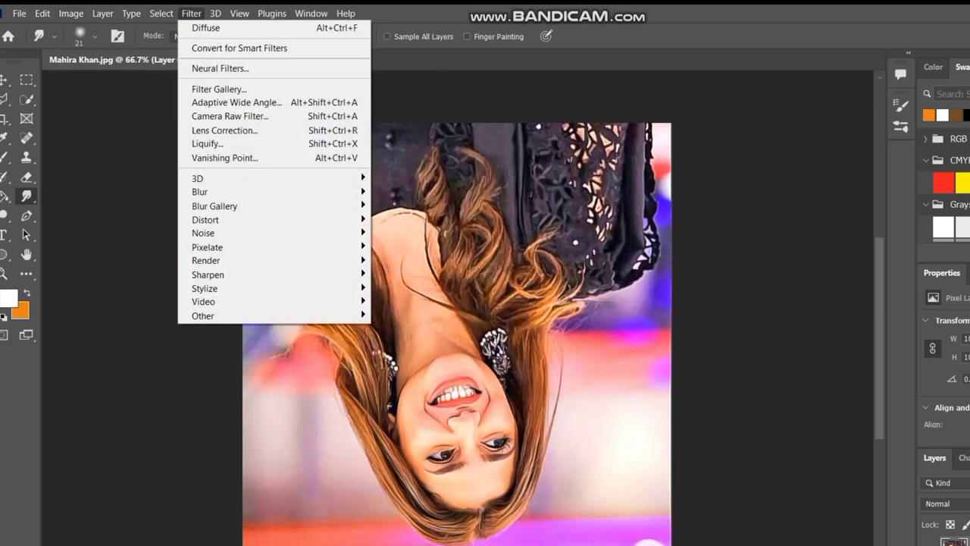
key("Escape")
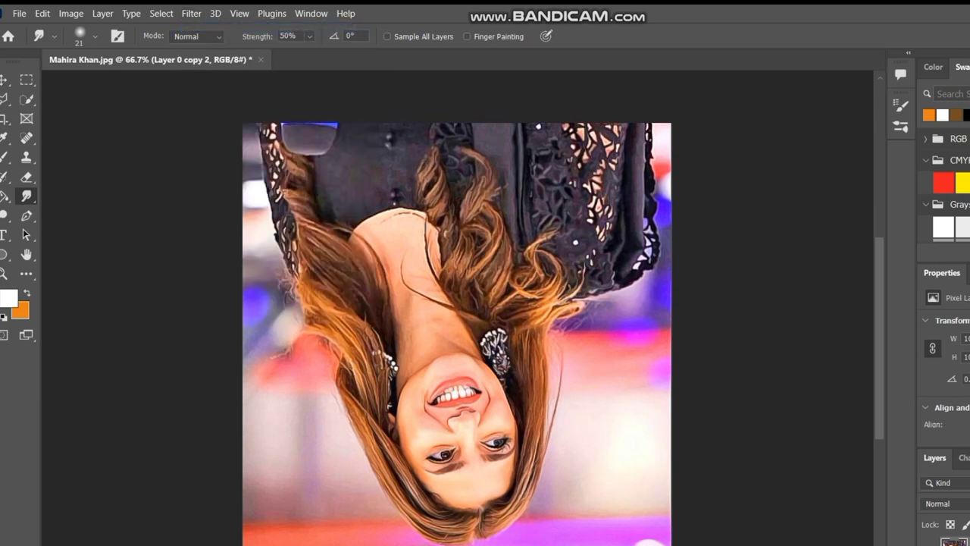
- Rotate two more quarter turns clockwise until the woman stands upright again
left_click(70, 13)
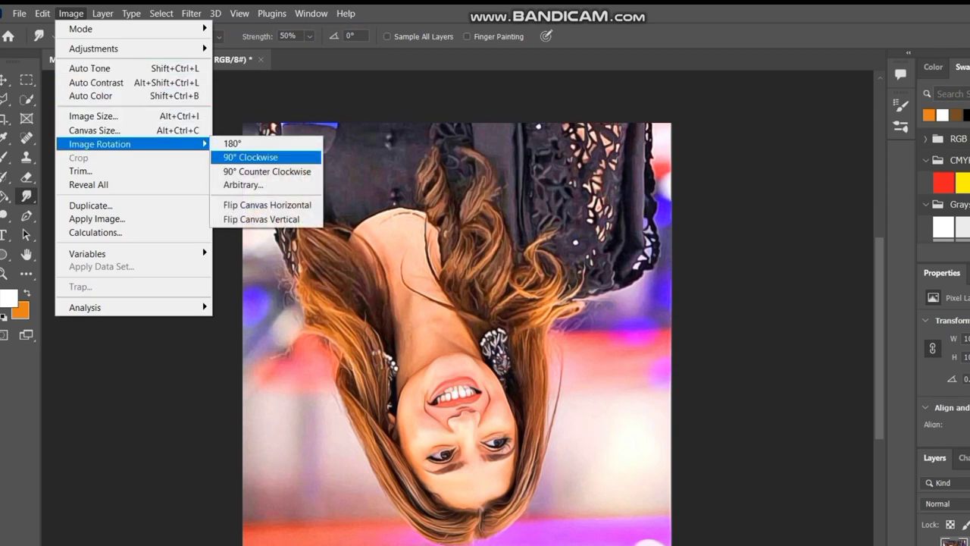
left_click(250, 157)
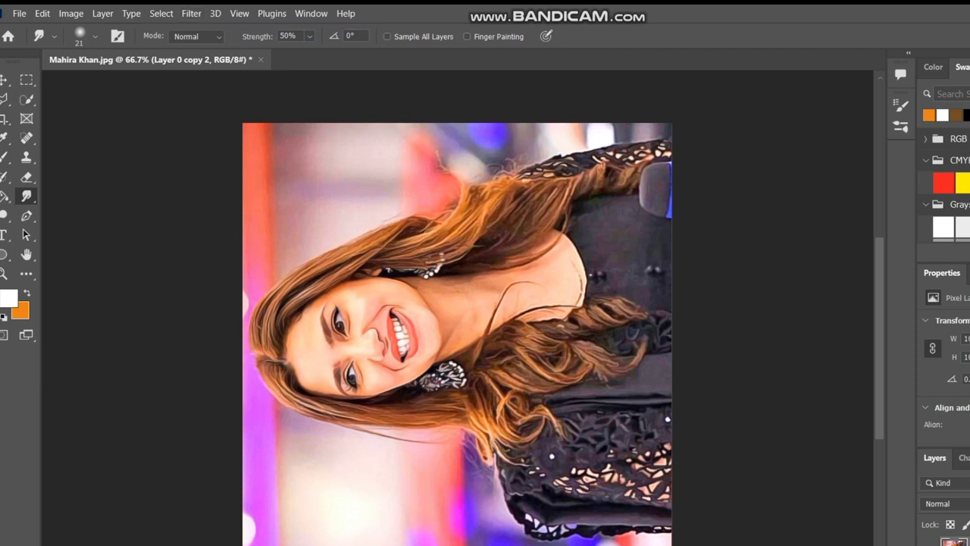
left_click(191, 13)
left_click(212, 26)
left_click(71, 13)
mouse_move(100, 144)
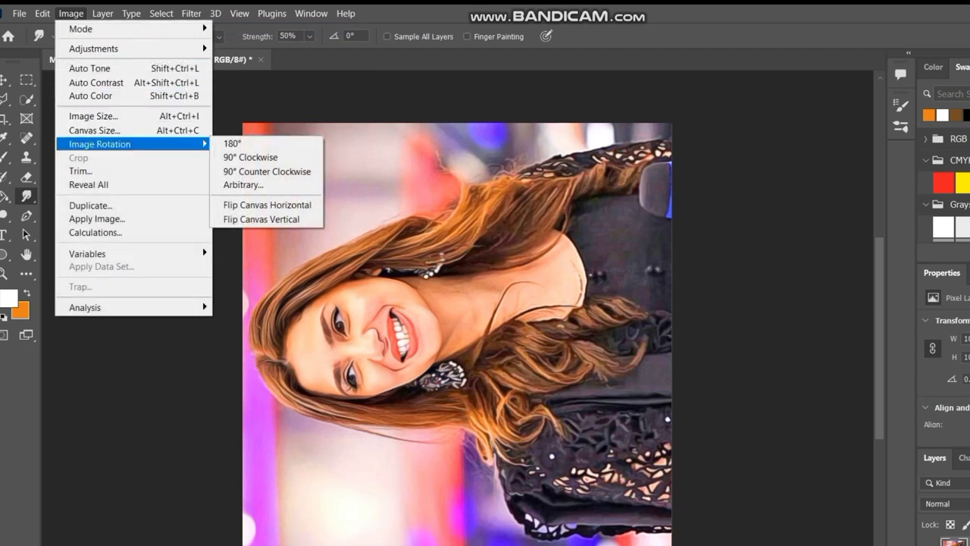
left_click(250, 157)
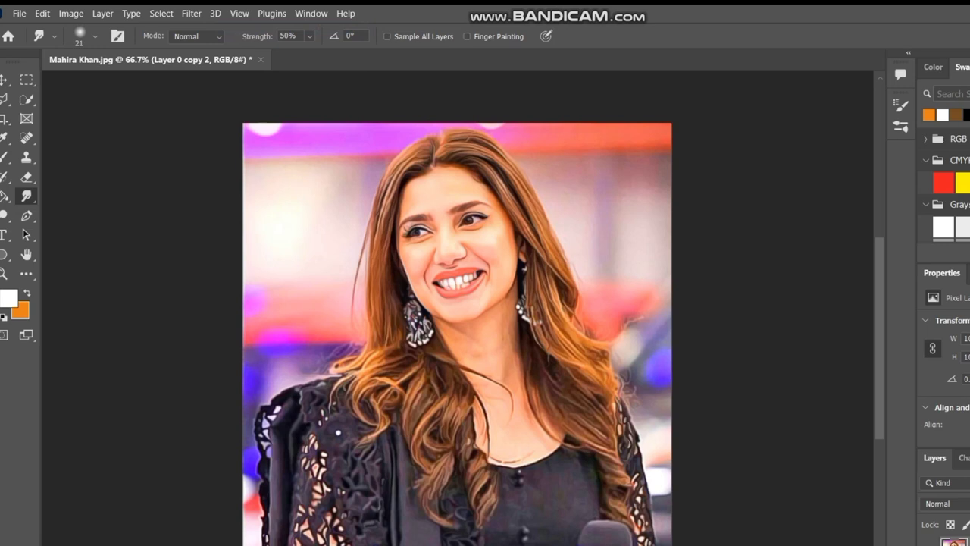
left_click(191, 13)
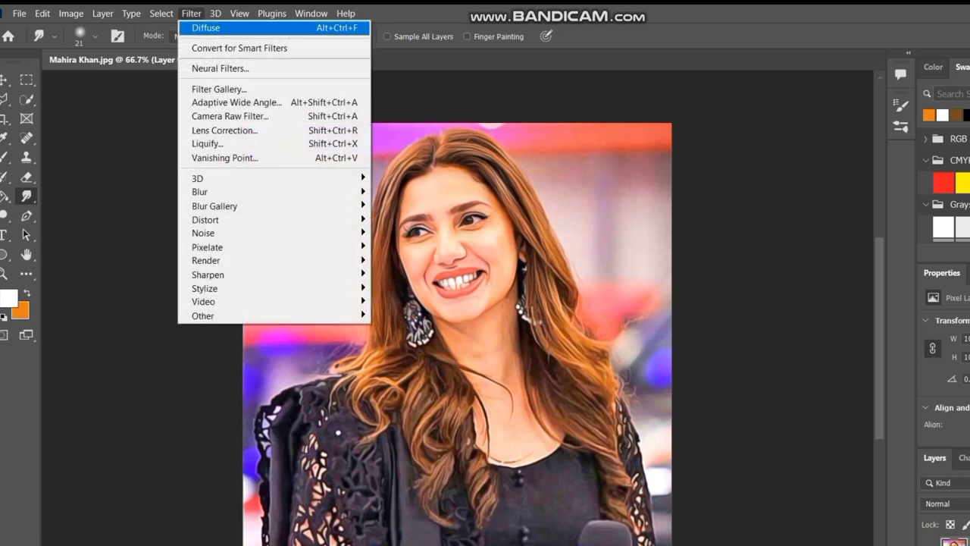
key("Escape")
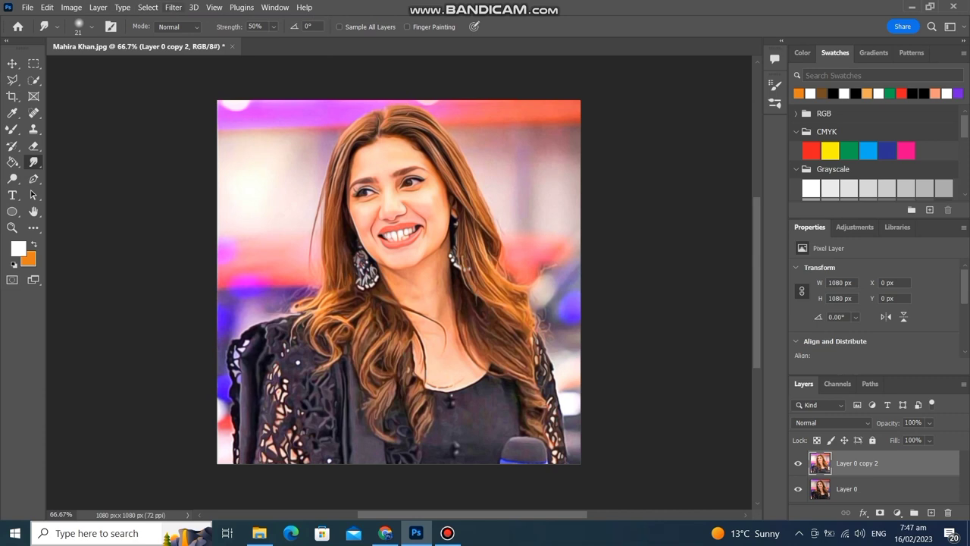
- Apply Reduce Noise with Strength 10, Preserve Details 4% and Sharpen Details 0%
left_click(172, 8)
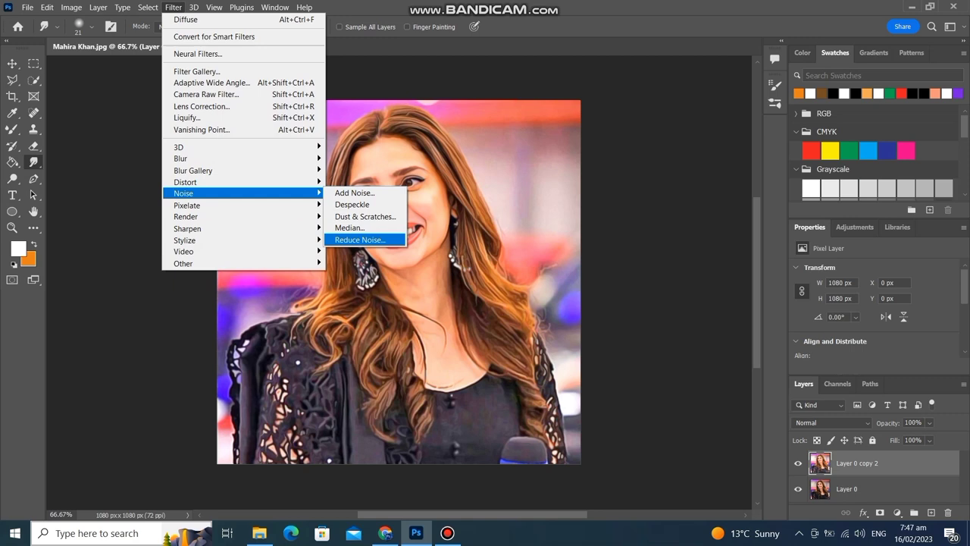
left_click(360, 240)
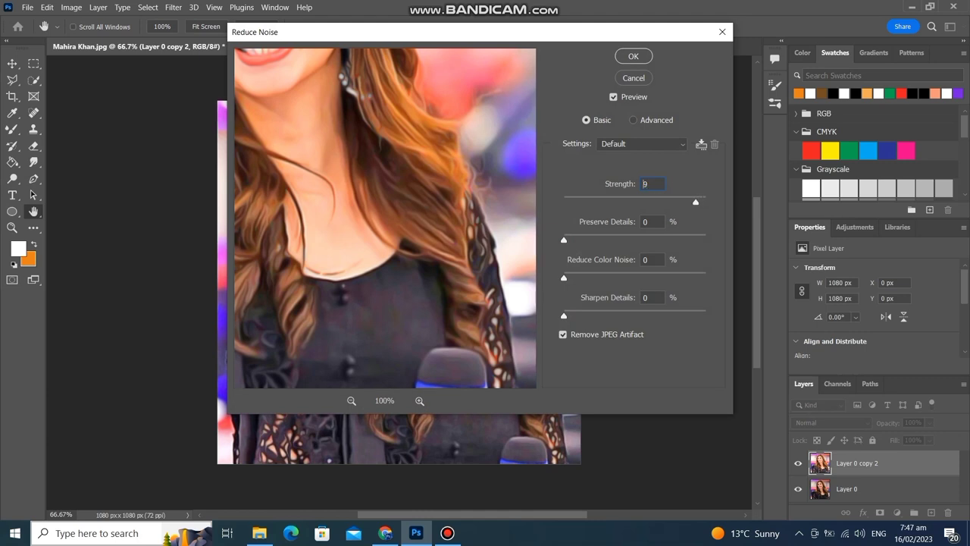
type("9")
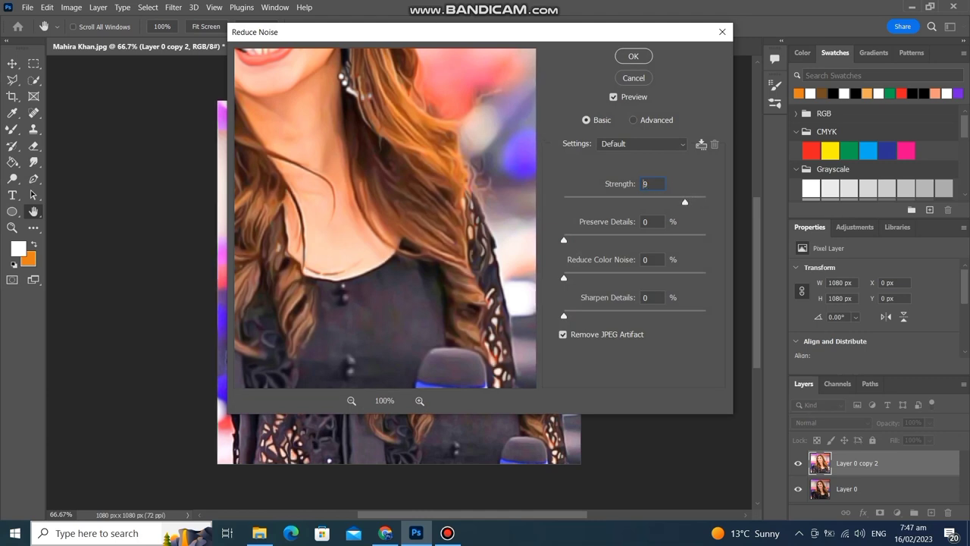
key("Up")
key("Tab")
mouse_move(564, 277)
left_mouse_down()
mouse_move(609, 277)
mouse_move(563, 277)
left_mouse_up()
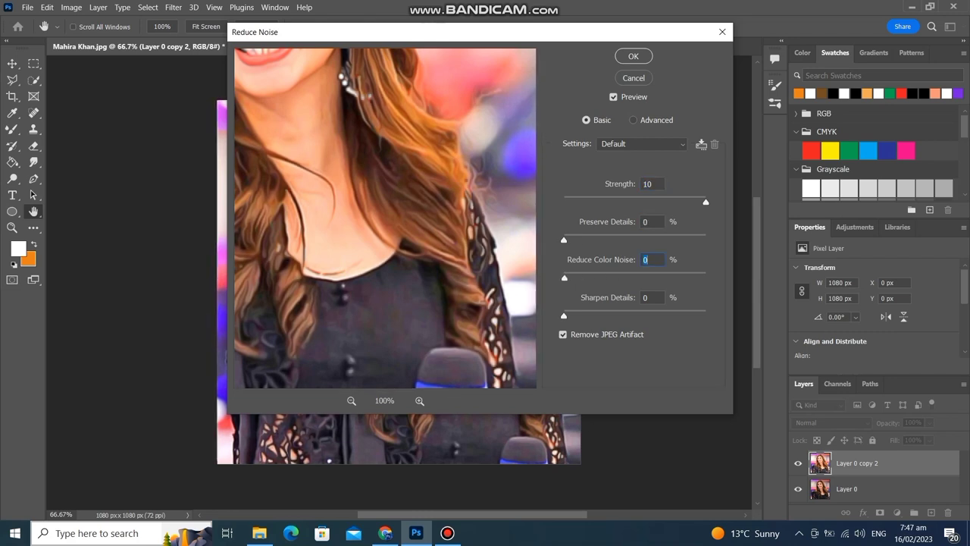
mouse_move(563, 315)
left_mouse_down()
mouse_move(629, 315)
mouse_move(563, 316)
left_mouse_up()
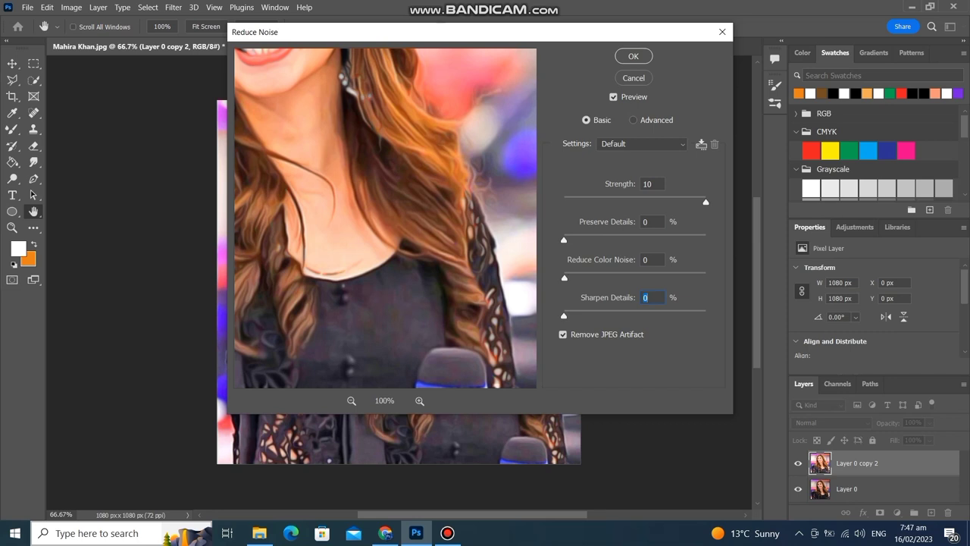
left_click_drag(563, 240, 578, 240)
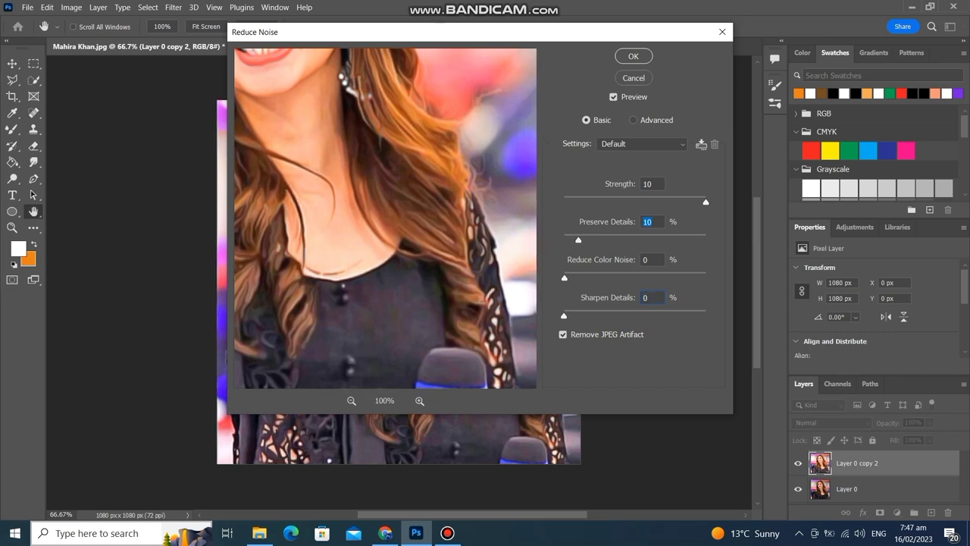
type("4")
key("Return")
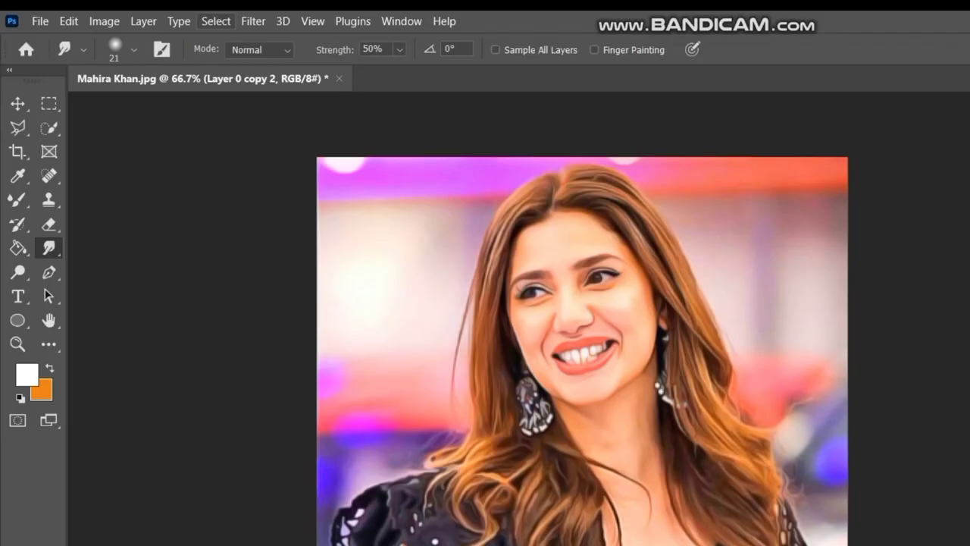
- Apply an Unsharp Mask of about 99% at 2.0 px radius, then duplicate the layer
left_click(173, 7)
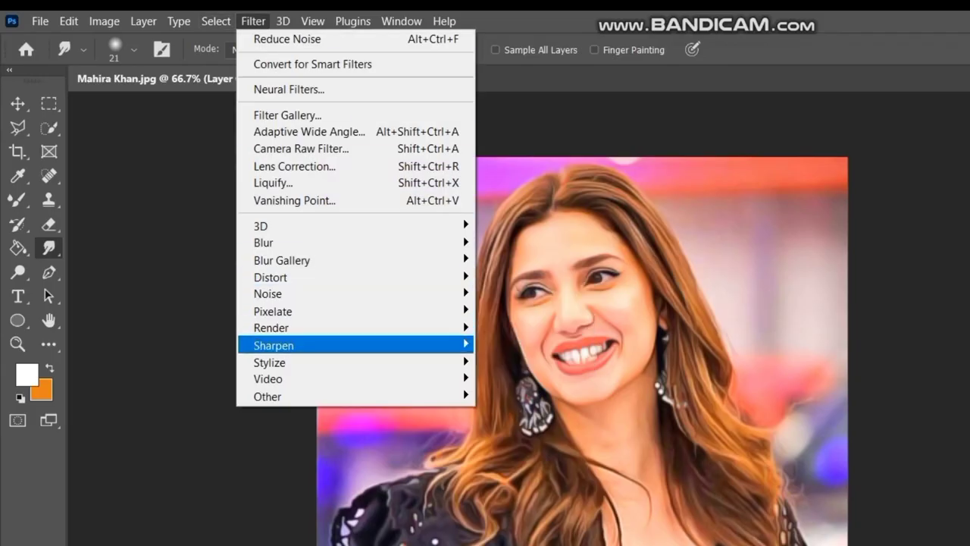
left_click(526, 412)
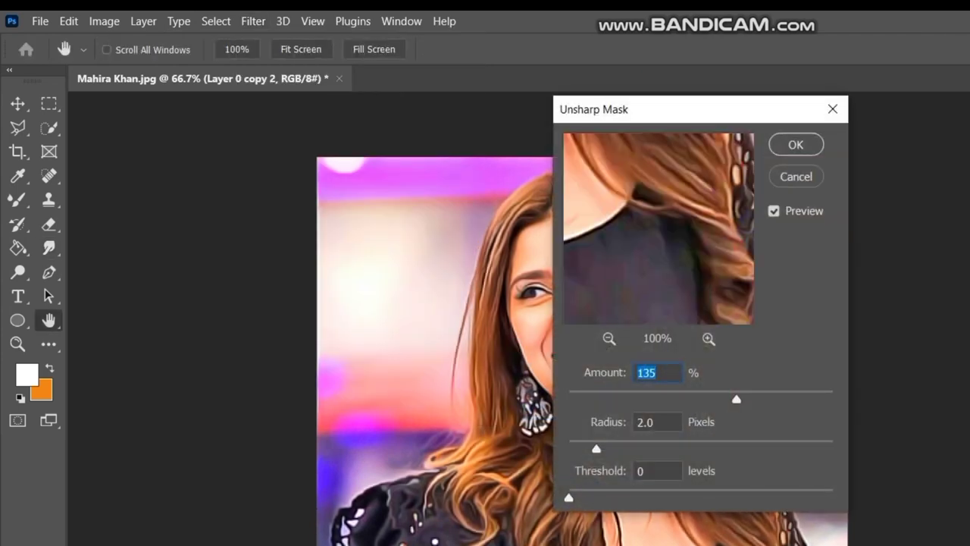
key("Down")
key("Down")
key("Down")
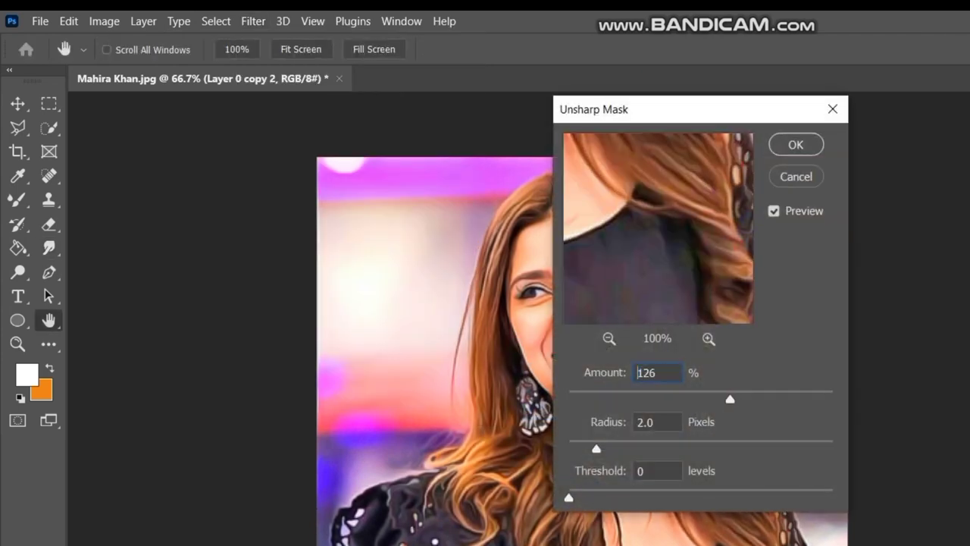
key("Down")
key("Down")
key("Down")
key("Down")
key("Down")
key("shift+Down")
key("Down")
key("Down")
key("Down")
key("Down")
key("Down")
key("Down")
key("Down")
key("Down")
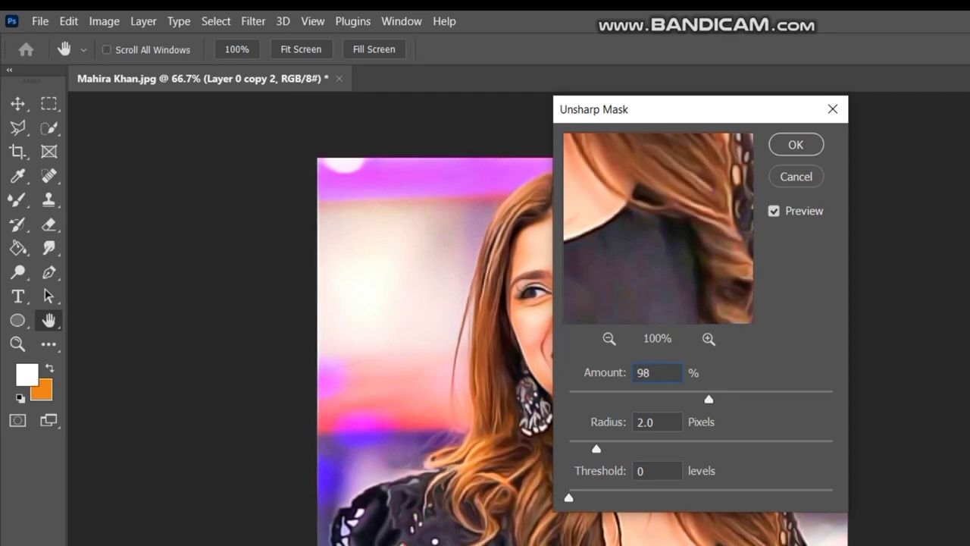
key("Up")
key("Up")
key("Down")
key("ctrl+a")
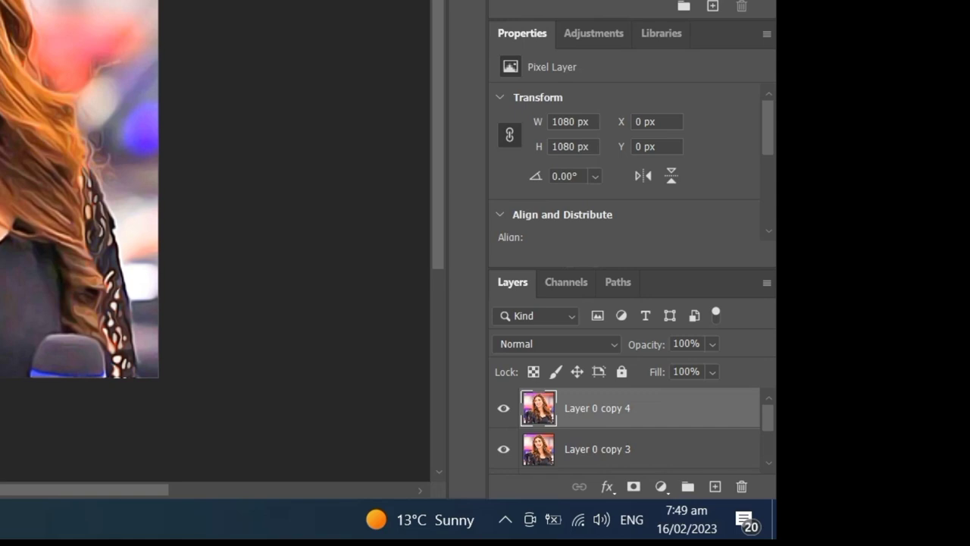
key("ctrl+j")
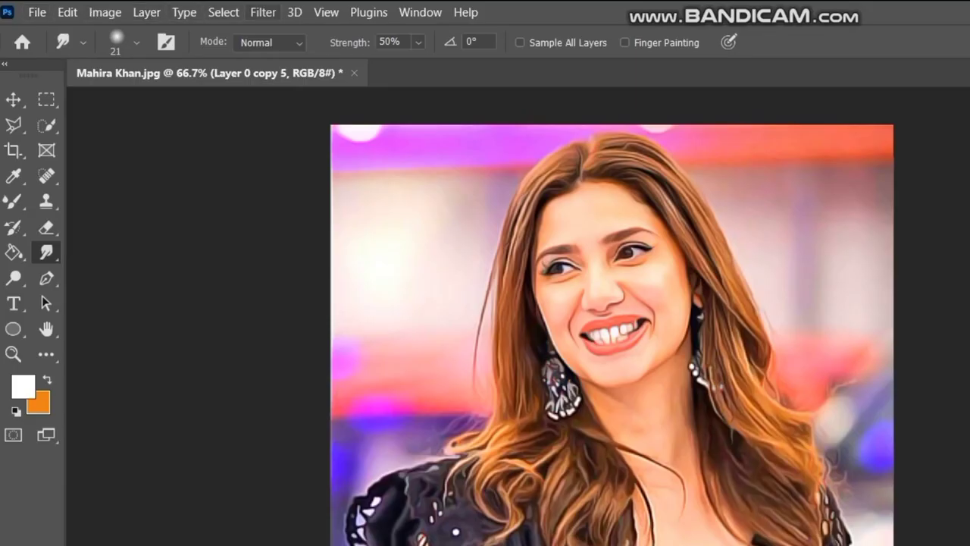
- Apply a High Pass filter at 2.0 pixels radius to Layer 0 copy 5
left_click(263, 12)
mouse_move(278, 409)
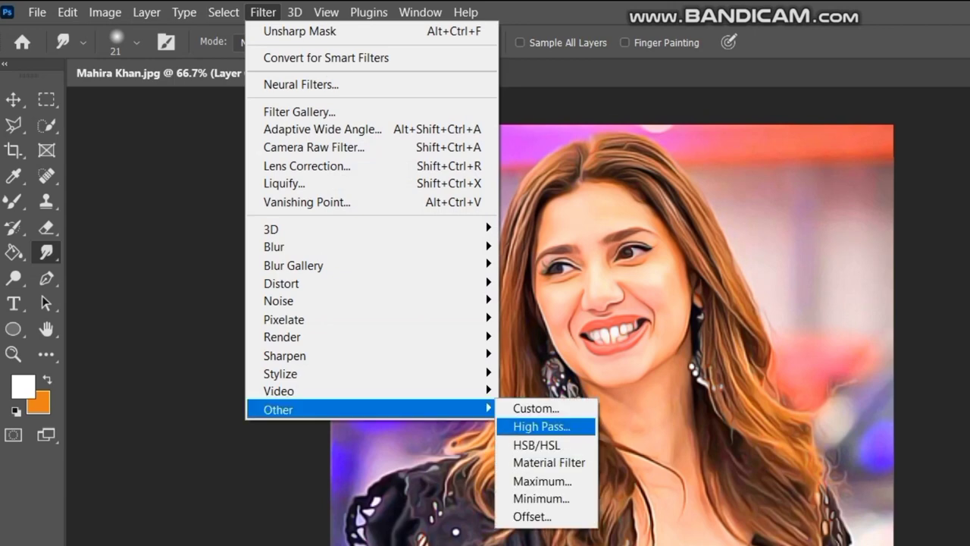
left_click(542, 427)
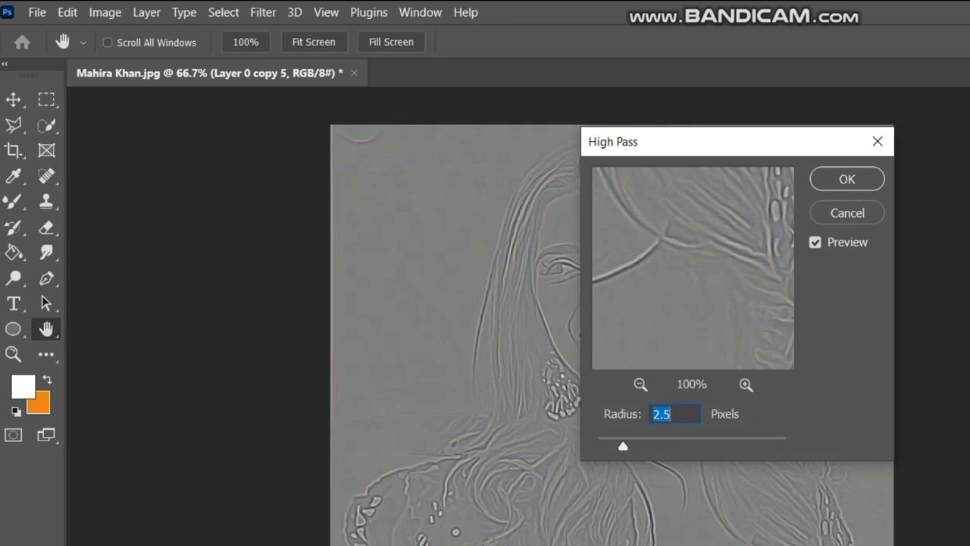
type("2.3")
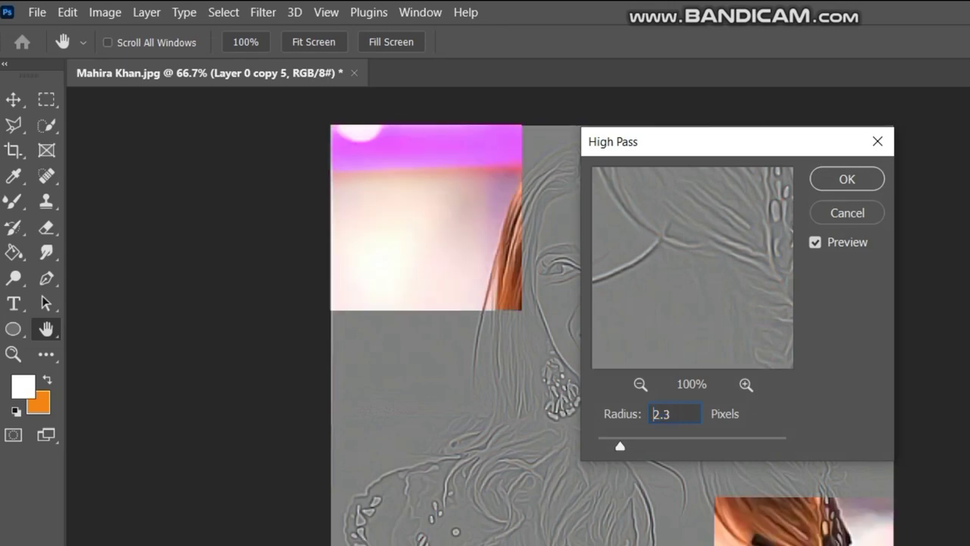
key("Down")
key("Down")
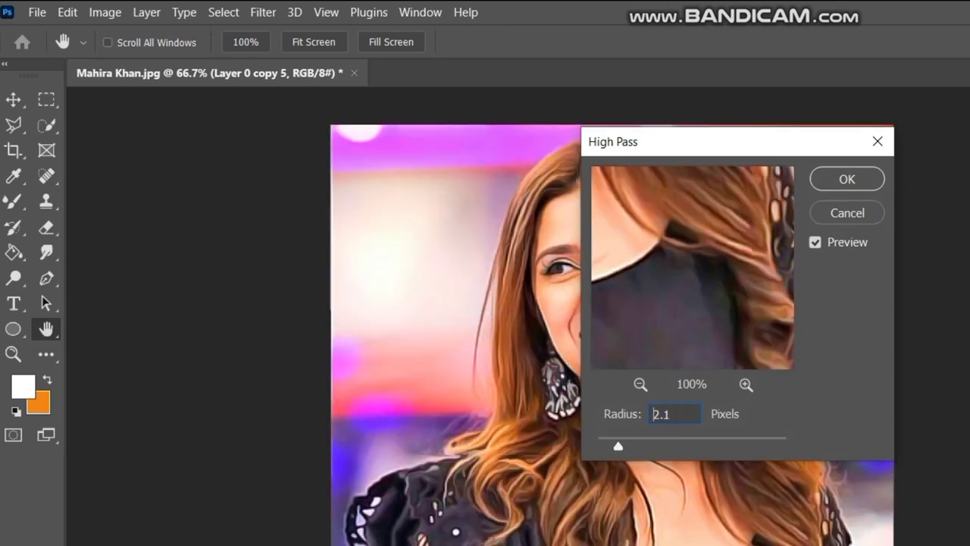
key("Down")
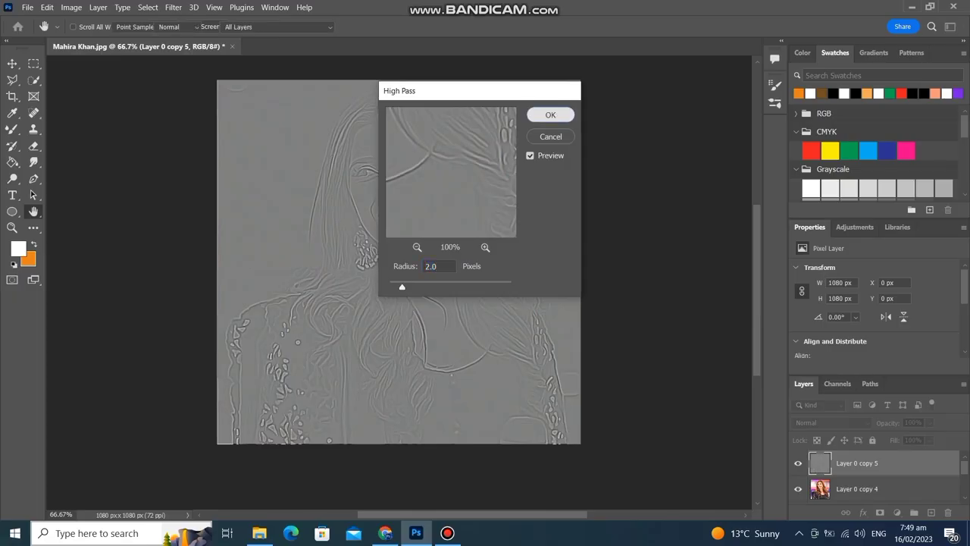
key("Return")
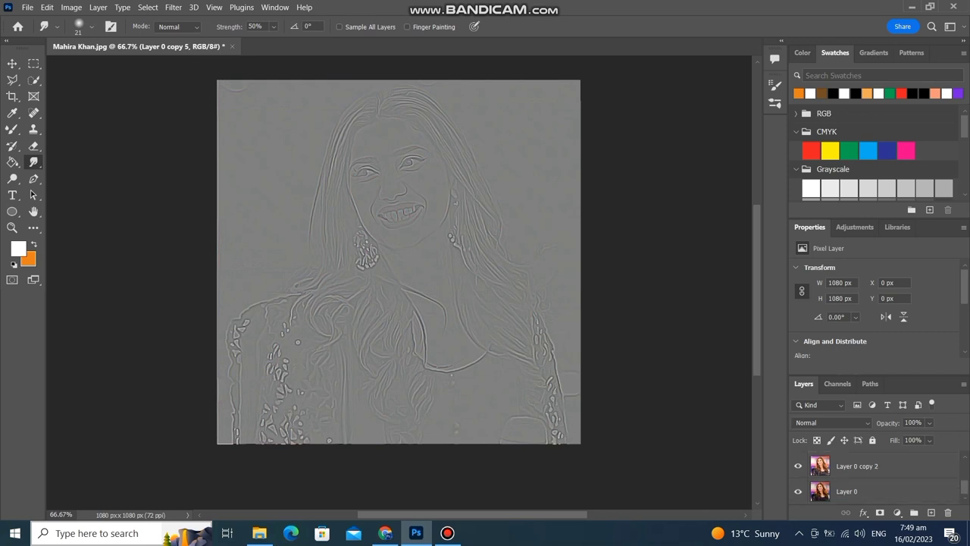
- Set the high-pass layer Layer 0 copy 5 to the Overlay blend mode
scroll(872, 476, "down", 2)
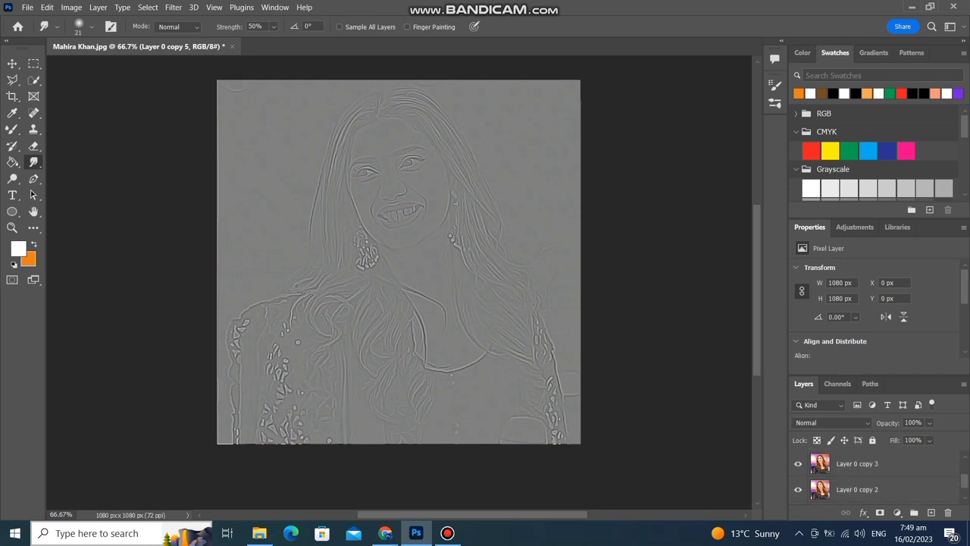
scroll(872, 476, "down", 1)
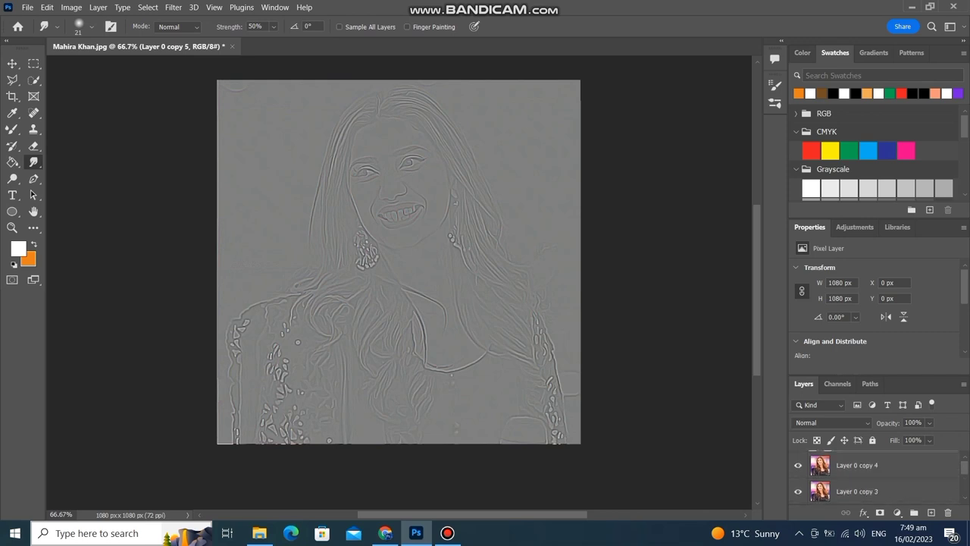
scroll(872, 477, "up", 3)
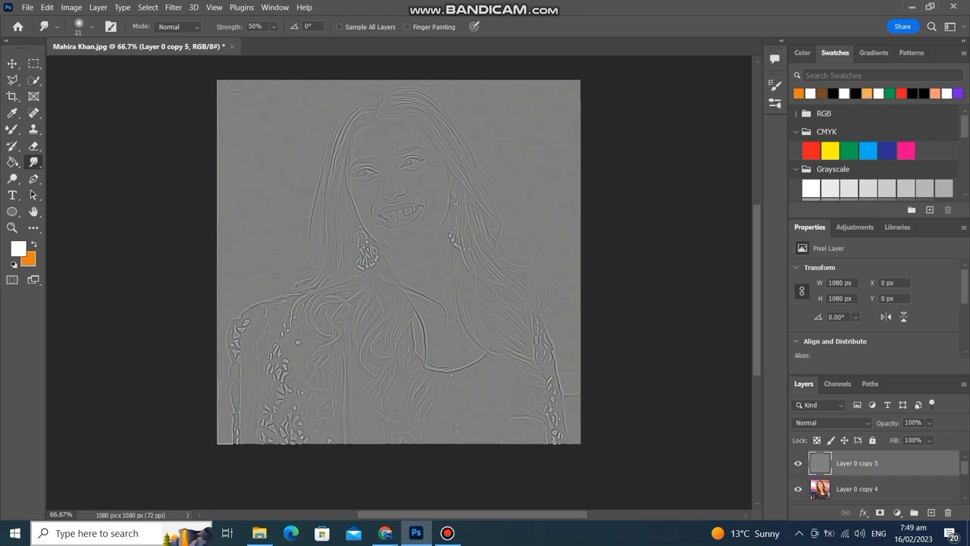
right_click(849, 464)
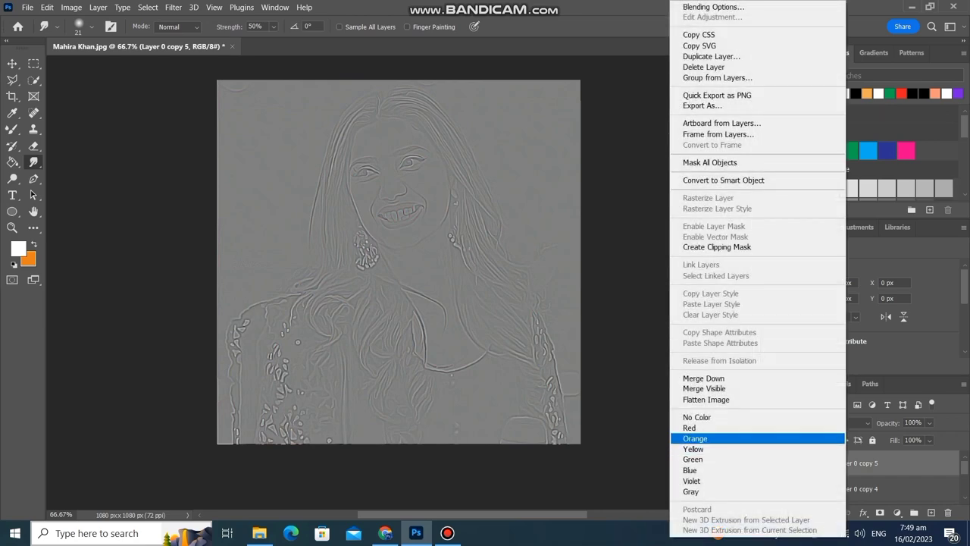
left_click(704, 388)
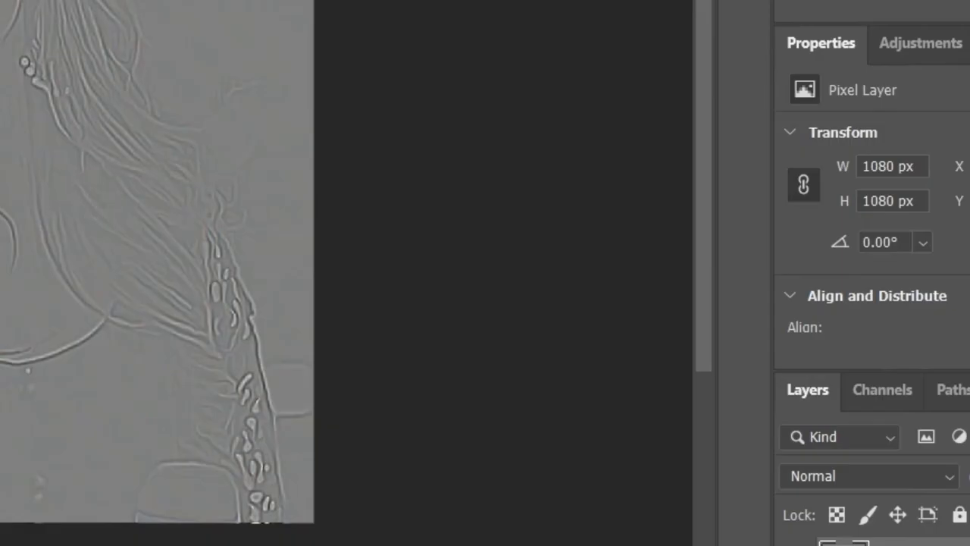
left_click(872, 476)
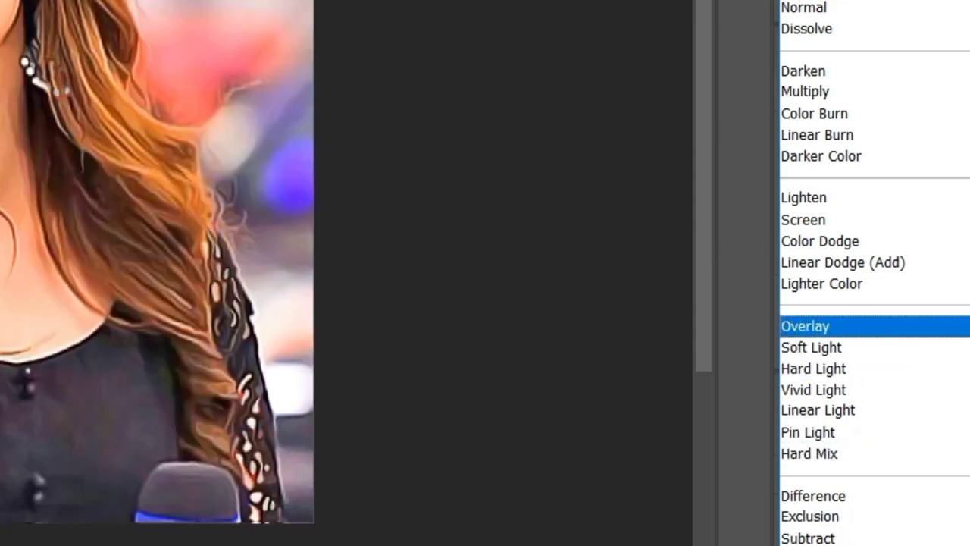
left_click(805, 326)
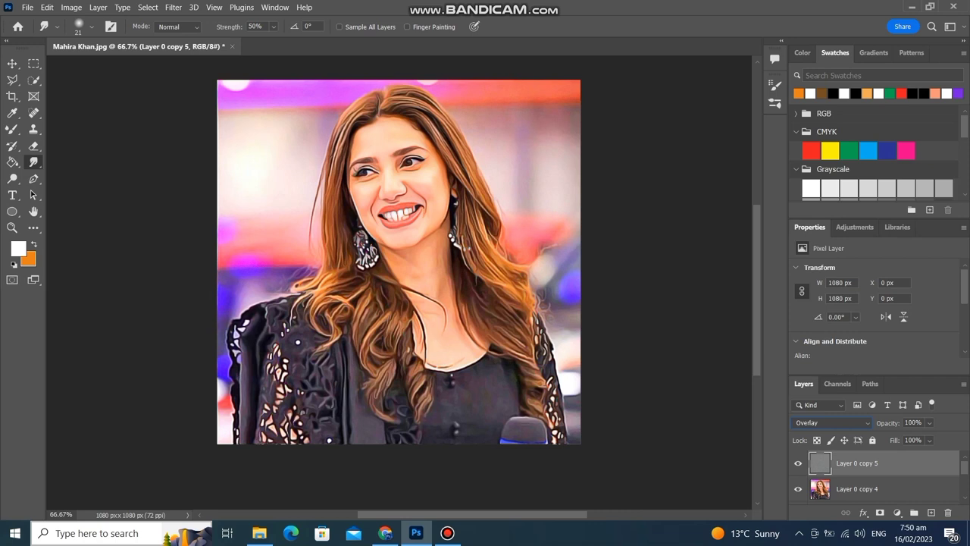
- Stamp all visible layers into a new merged Layer 1 and apply Image > Auto Tone
key("ctrl+shift+alt+e")
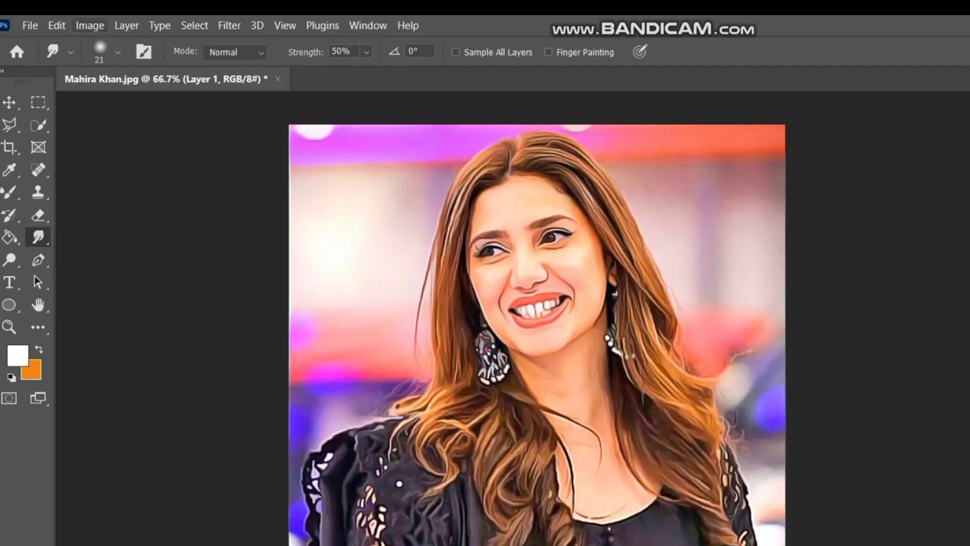
left_click(71, 7)
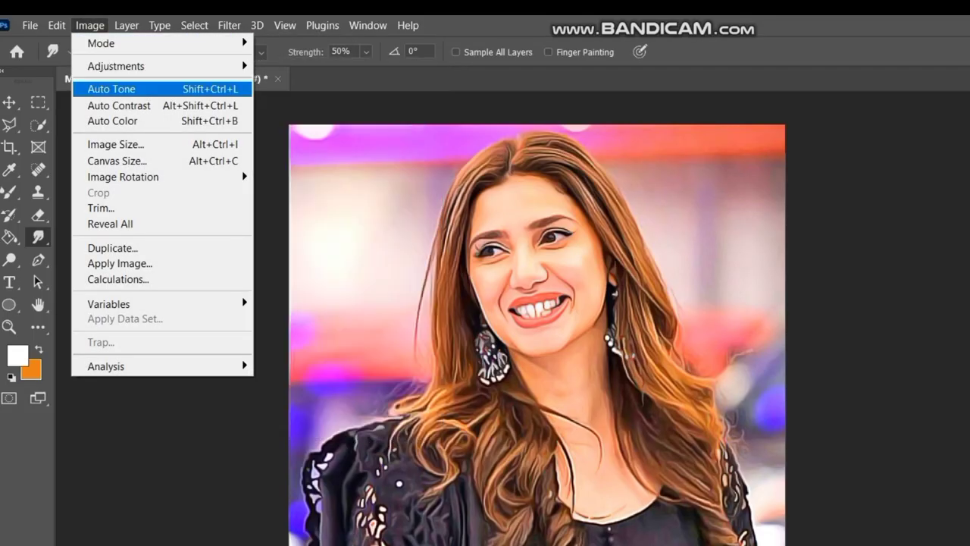
left_click(112, 89)
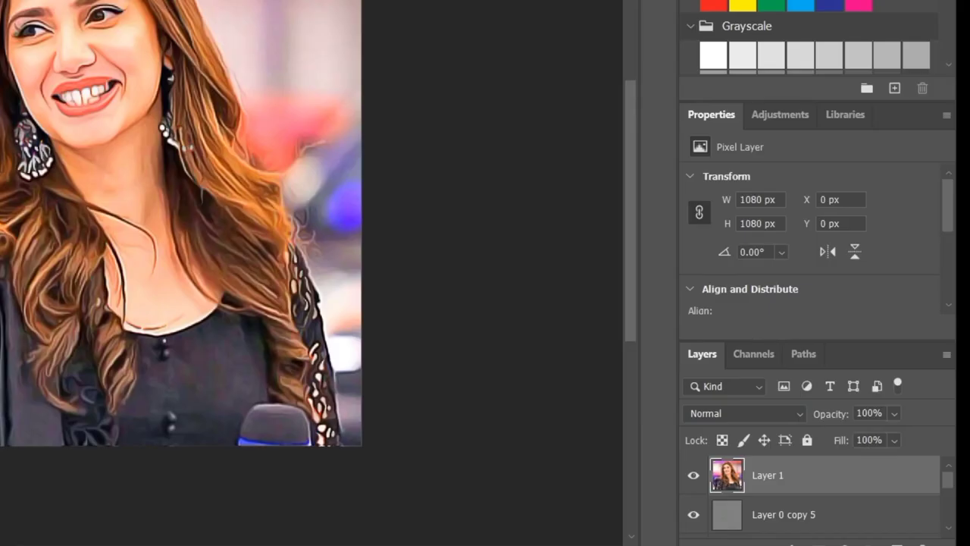
- Lower the merged layer's opacity to 82%
left_click(895, 440)
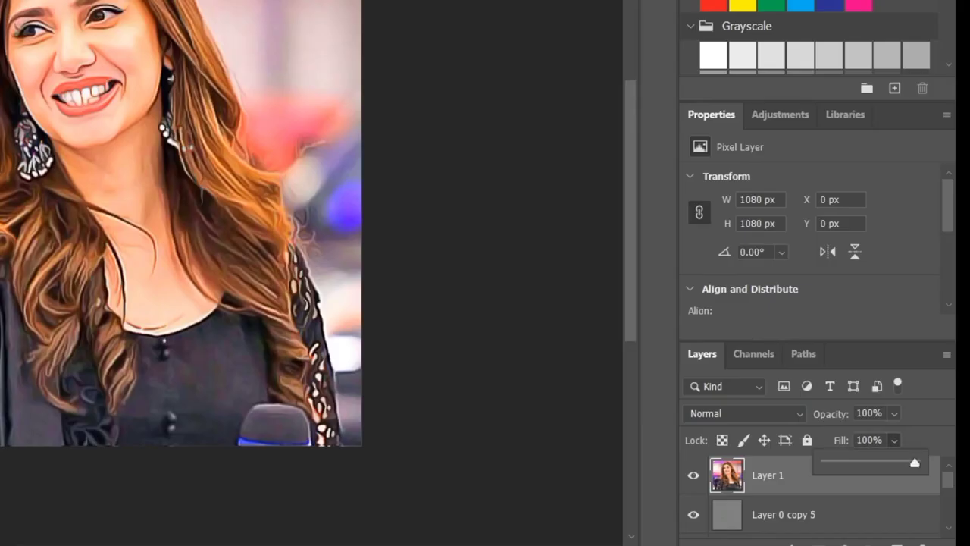
left_click(895, 413)
left_click_drag(915, 435, 890, 435)
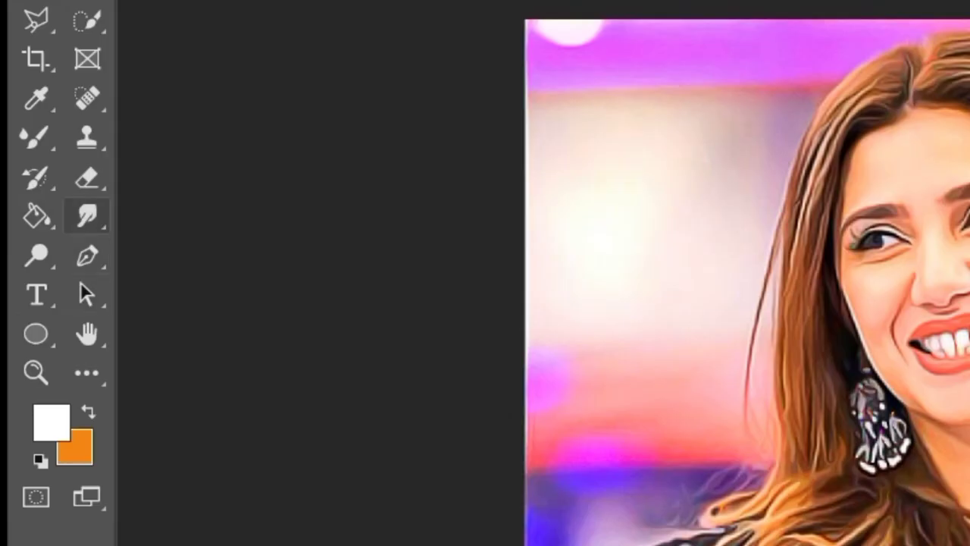
- Cycle through the Blur and Mixer Brush tools, ending on the Brush tool with a larger brush
right_click(87, 216)
left_click(205, 215)
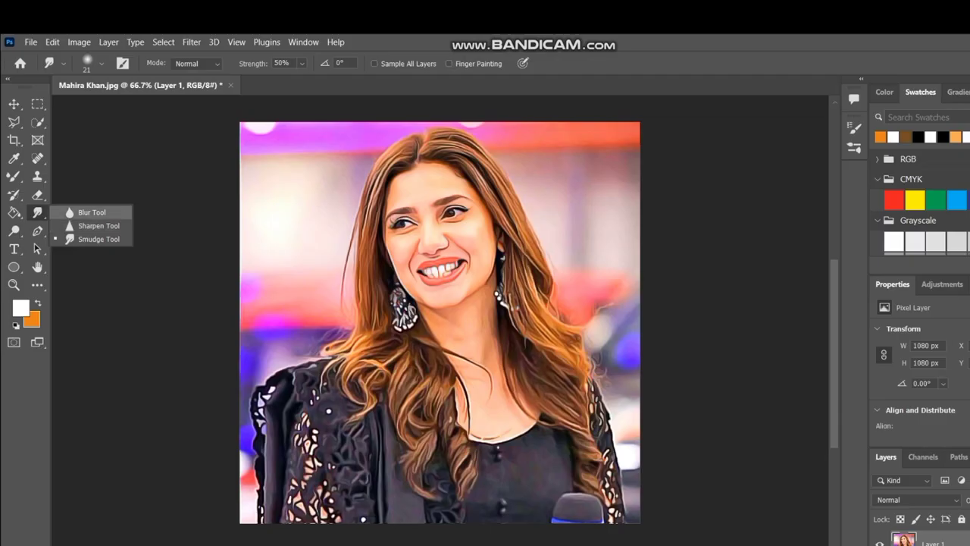
left_click(92, 213)
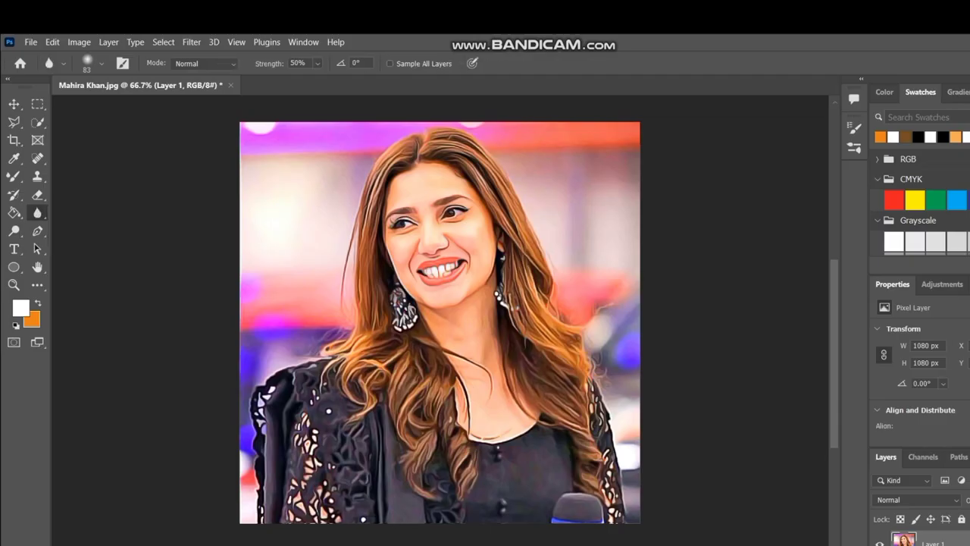
left_click(14, 176)
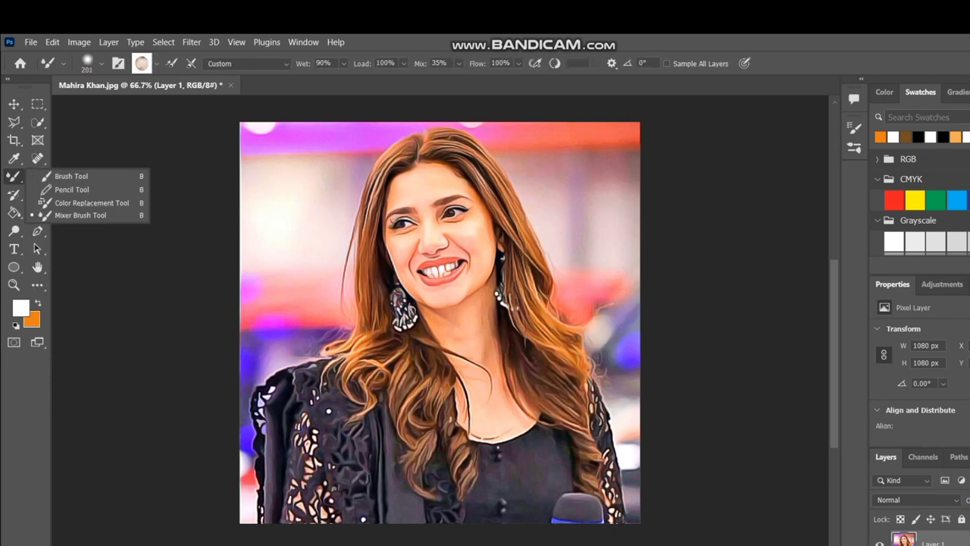
left_click(75, 211)
key("shift+b")
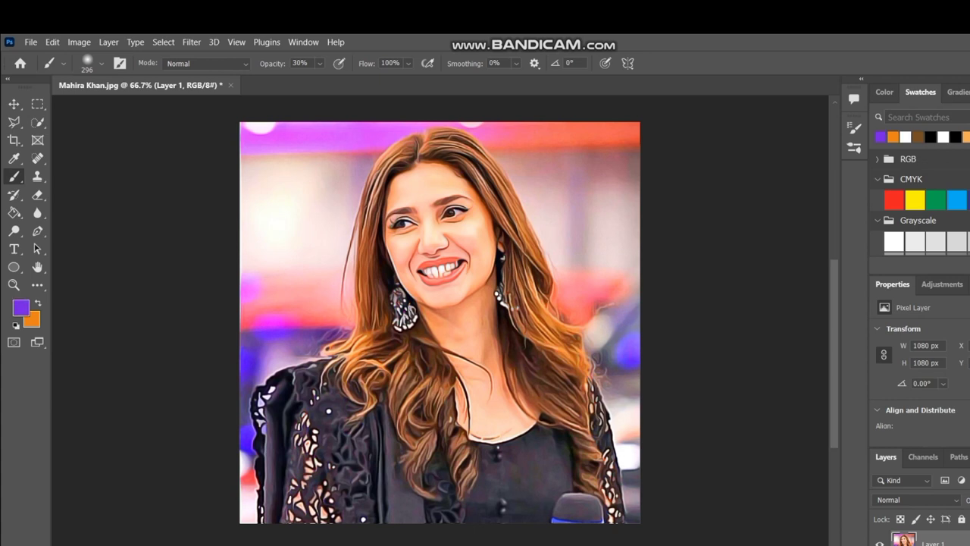
- Set brush opacity to 100% and paint purple on the background left of the face
left_click(269, 234)
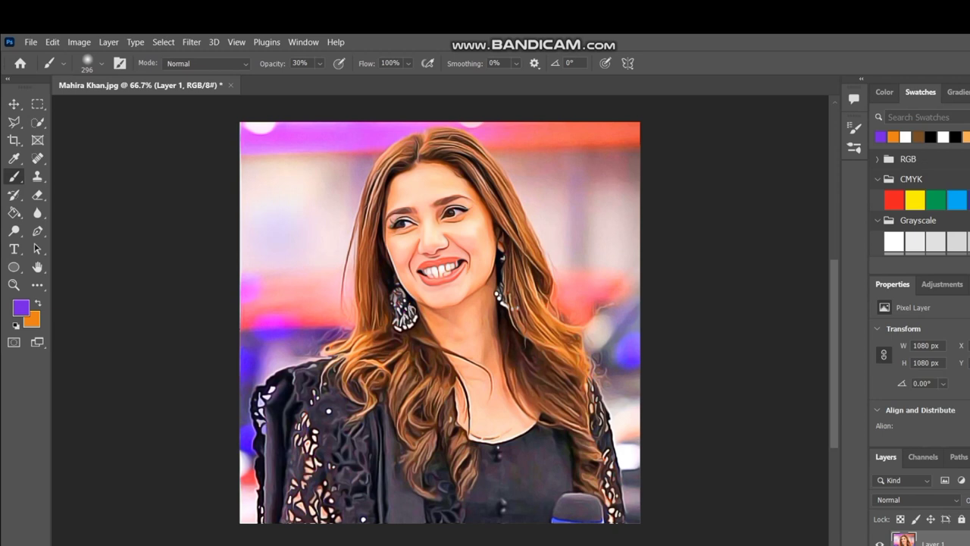
left_click(320, 63)
left_click_drag(325, 79, 307, 78)
left_click(319, 63)
left_click_drag(321, 78, 388, 79)
left_click(303, 244)
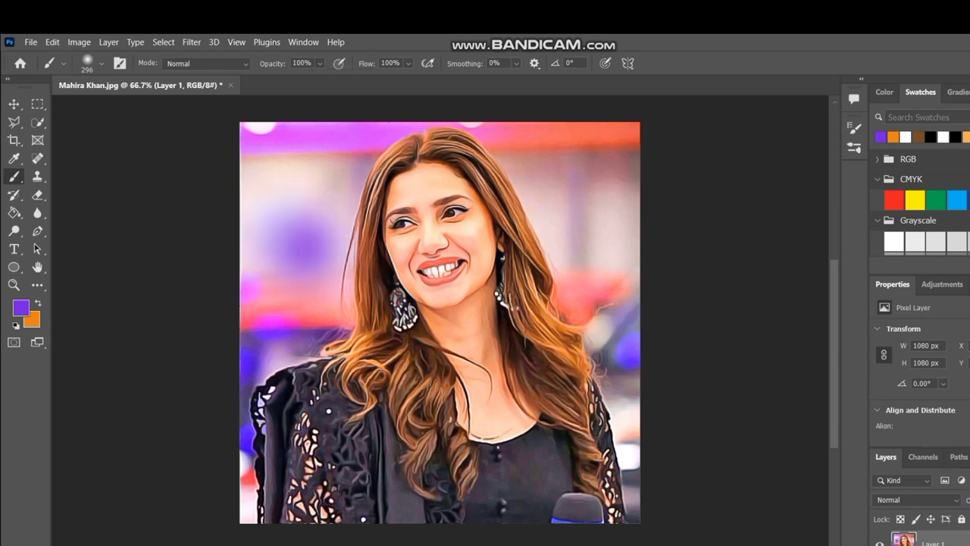
left_click(326, 258)
left_click(328, 303)
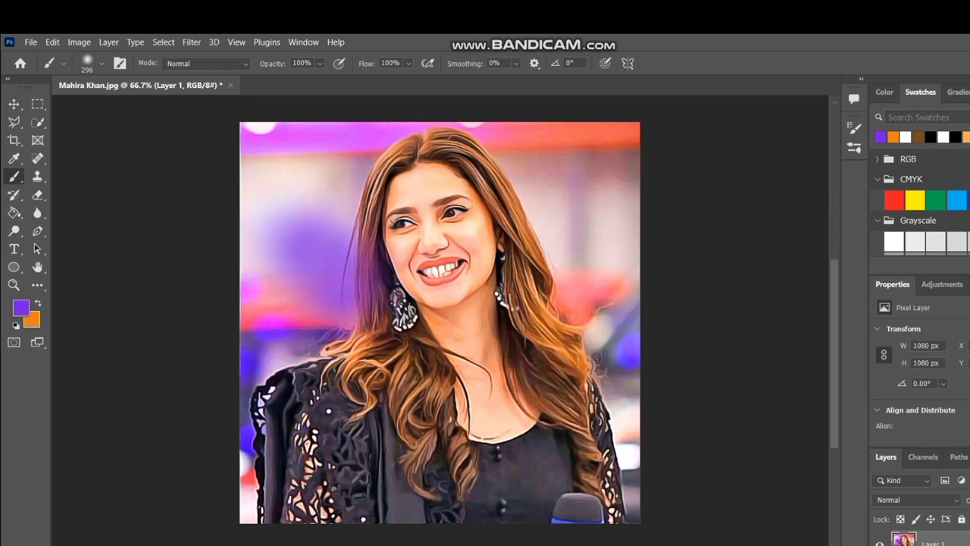
- Paint pink over the hair and background right of the face
left_click(514, 238)
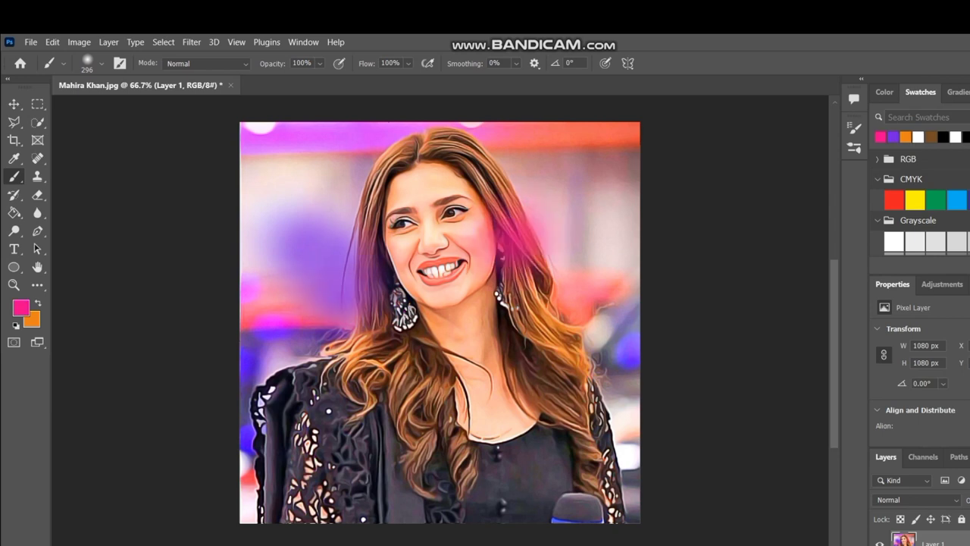
left_click(561, 261)
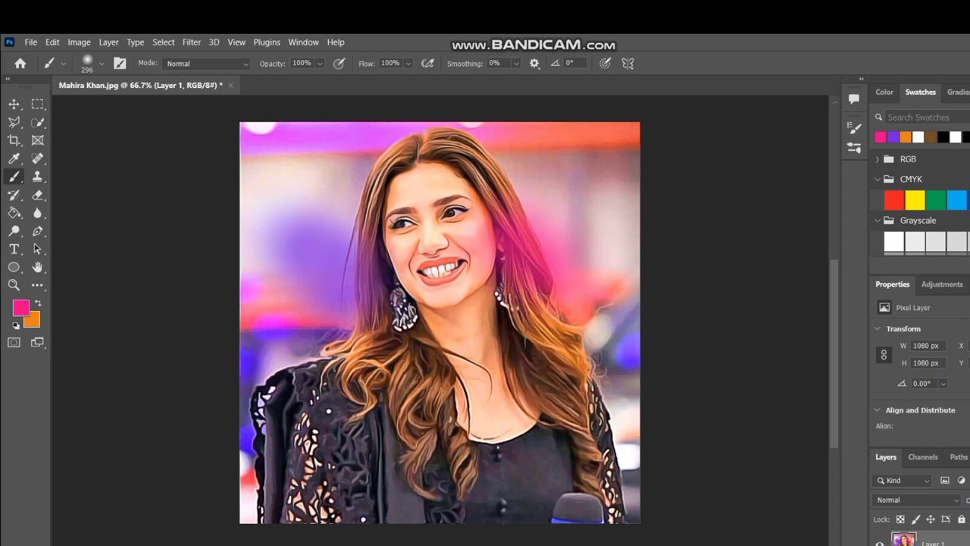
left_click(565, 234)
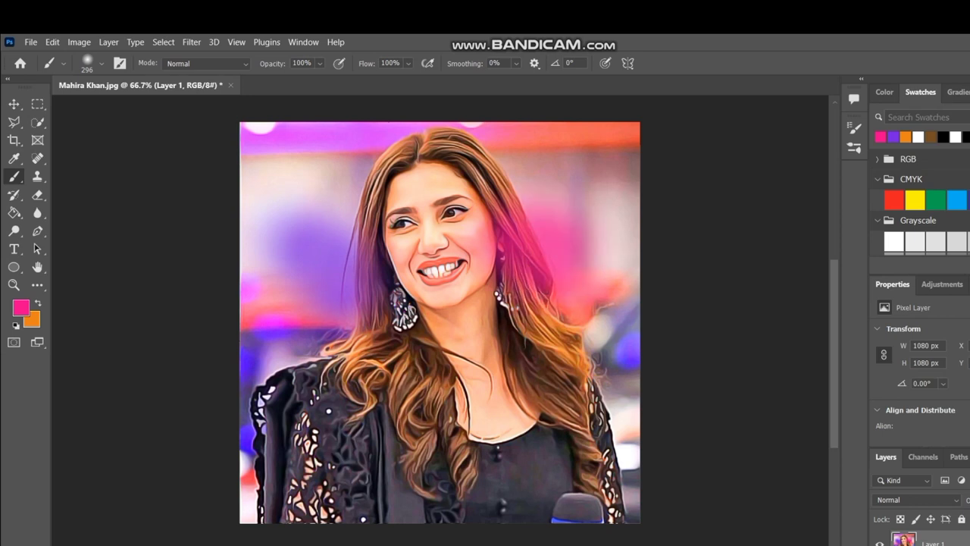
- Pick green and paint it over the left background and hair
left_click(936, 199)
left_click(321, 219)
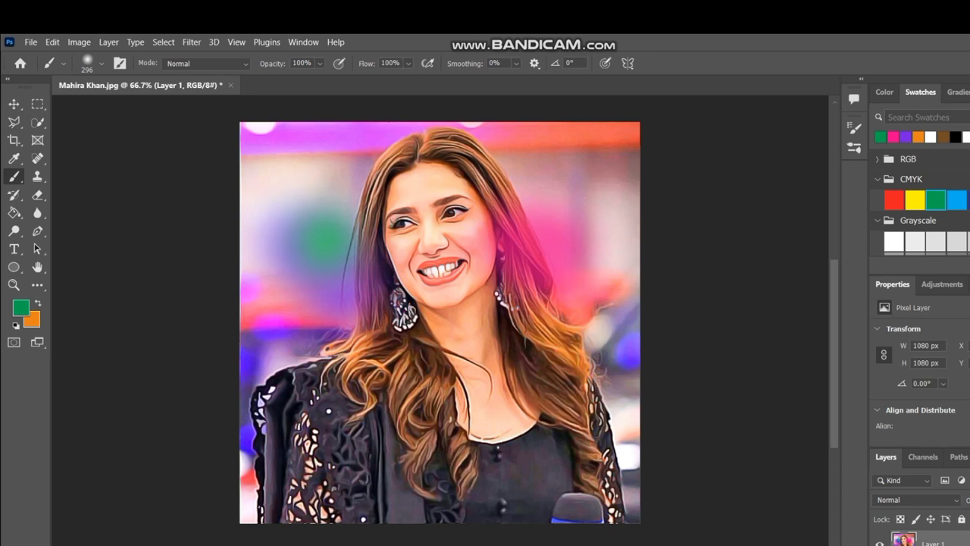
left_click(319, 313)
left_click(342, 338)
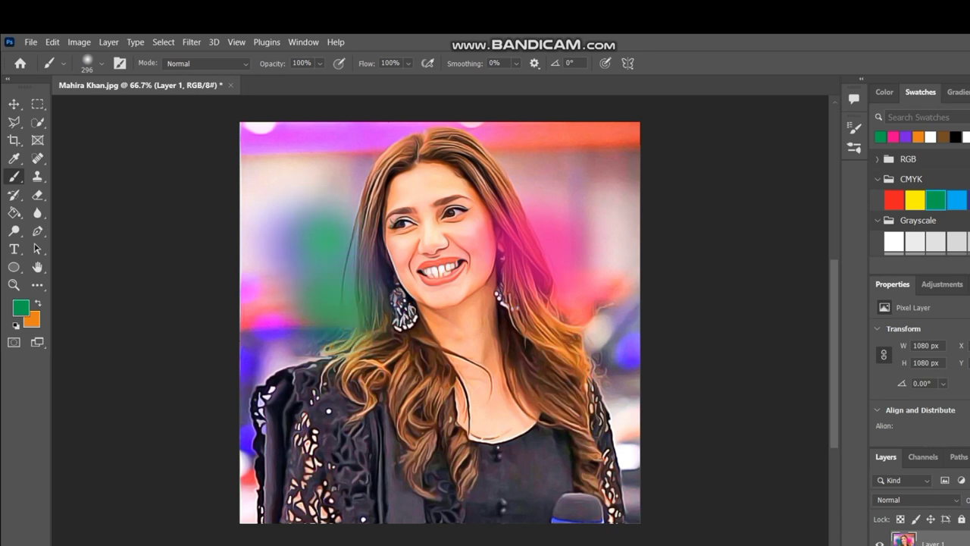
key("v")
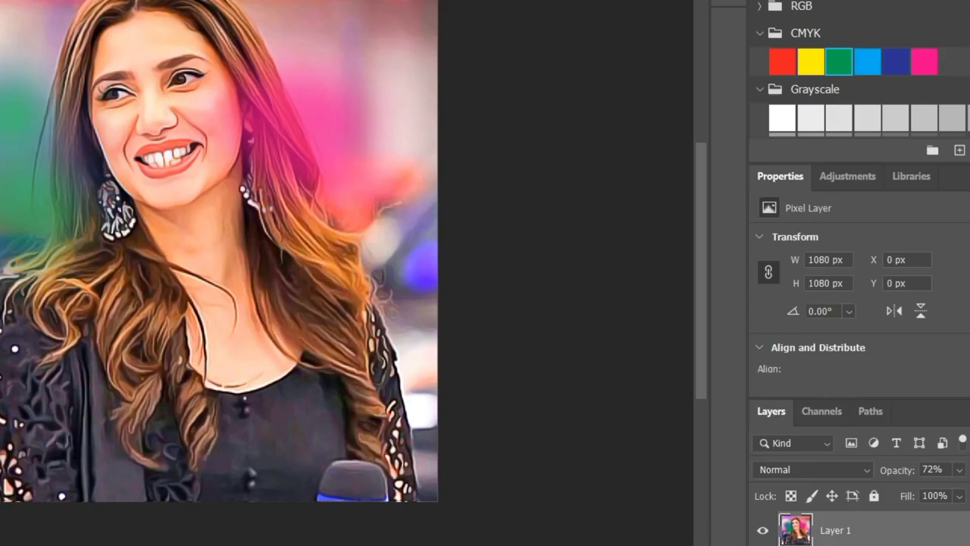
- Set the painted Layer 1 to the Overlay blend mode
left_click(811, 469)
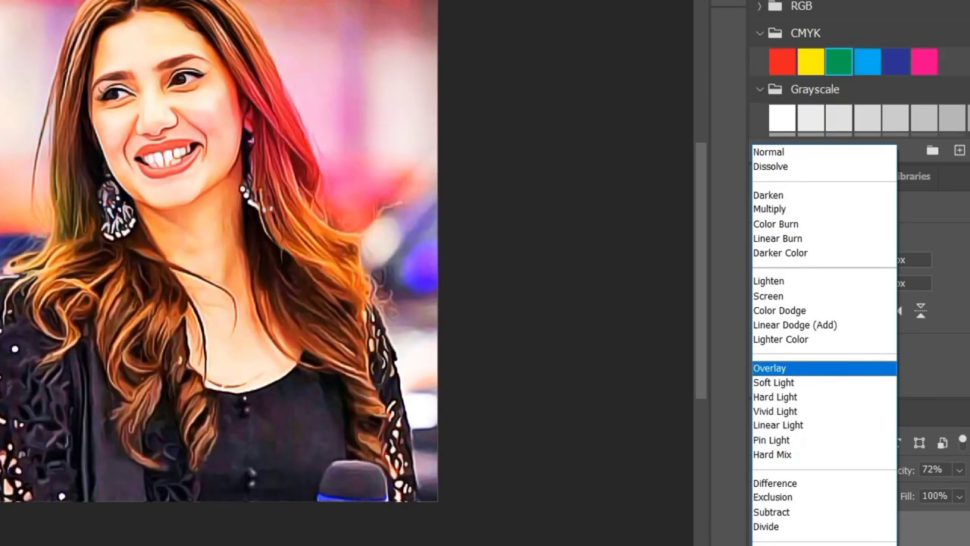
key("Return")
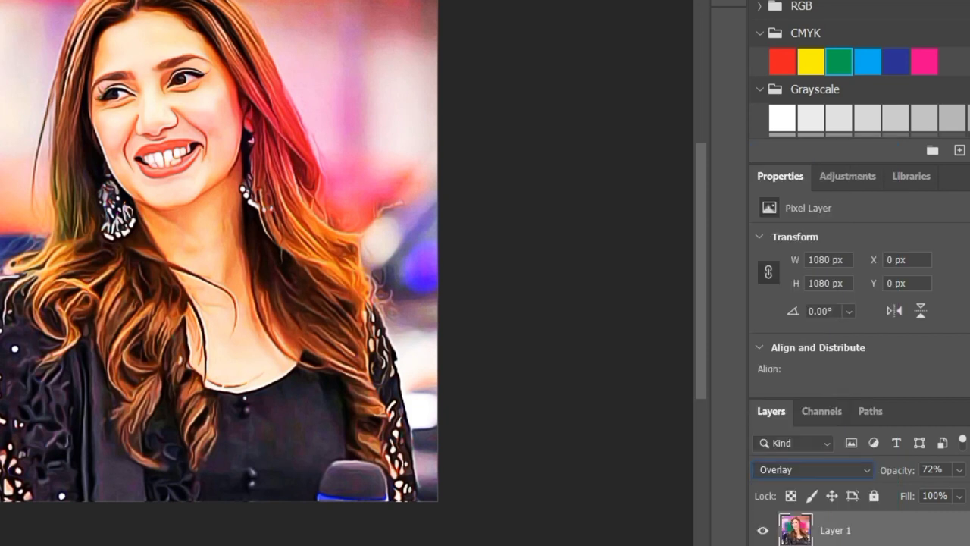